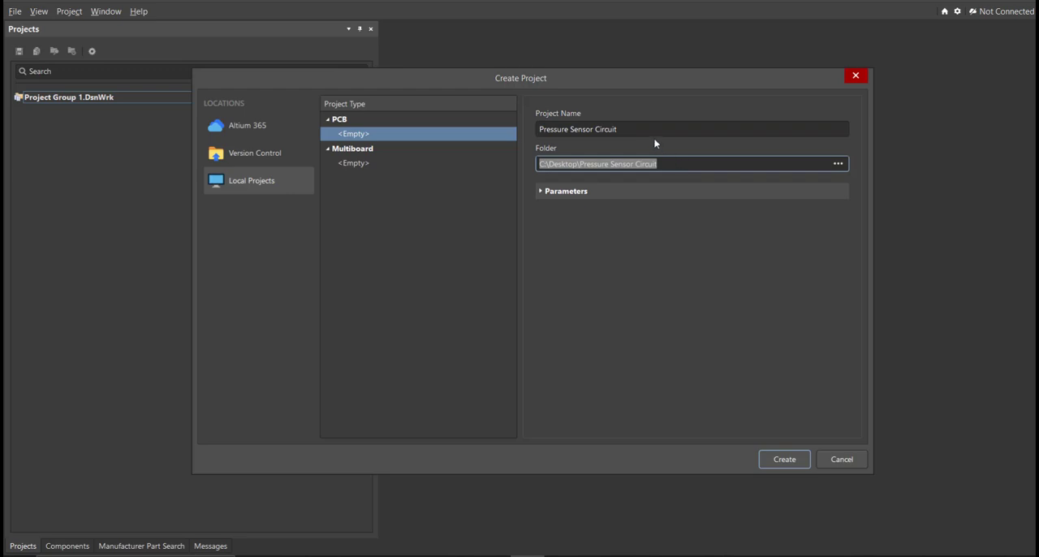
- Create the empty local PCB project named Pressure Sensor Circuit in the folder C:\Desktop\Pressure Sensor Circuit
{"action": "left_click", "coordinate": [647, 130]}
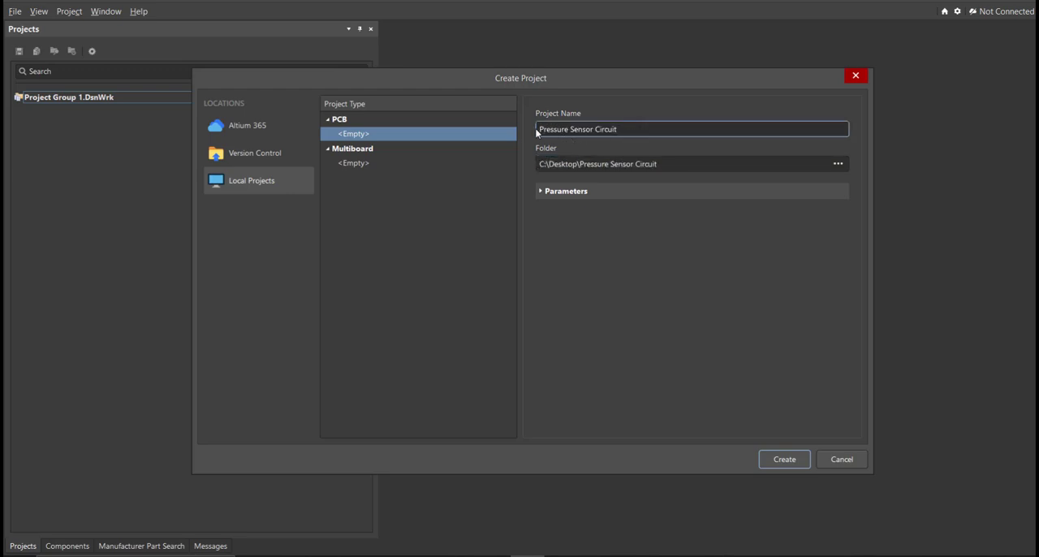
{"action": "left_click_drag", "start_coordinate": [539, 129], "coordinate": [616, 129]}
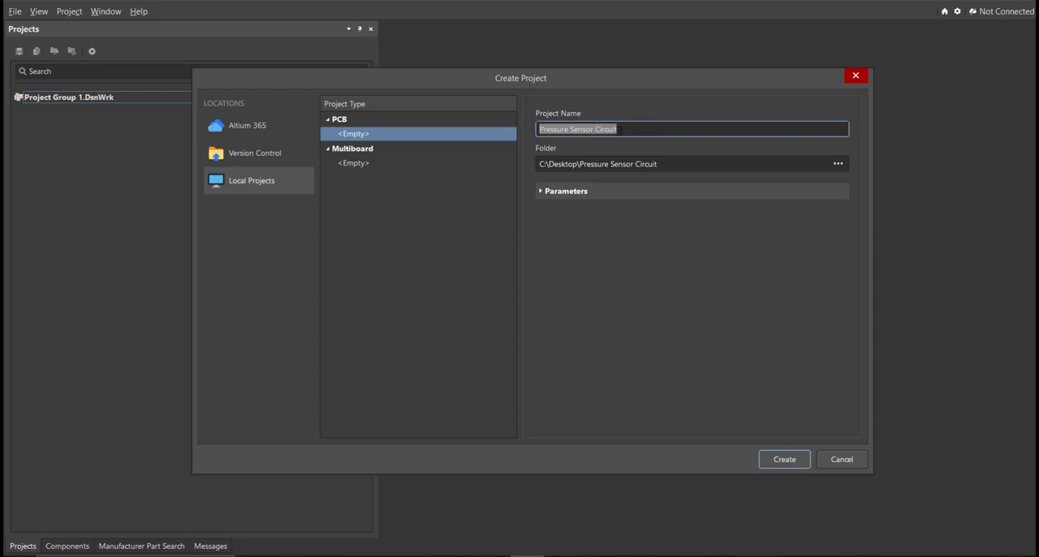
{"action": "left_click", "coordinate": [631, 129]}
{"action": "left_click", "coordinate": [777, 457]}
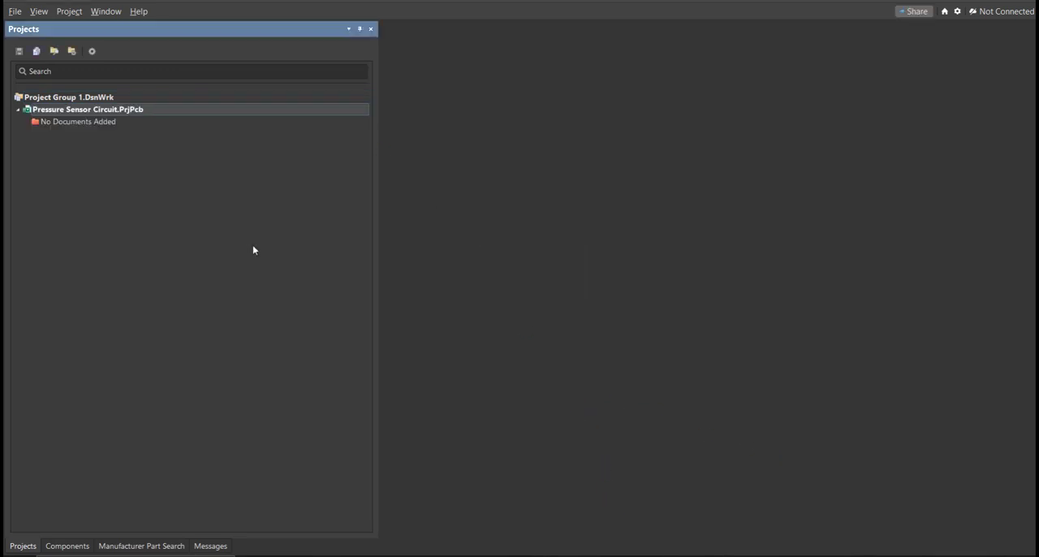
- Add a new schematic to the project and save it as Pressure Sensor Circuit in the project folder
{"action": "left_click", "coordinate": [15, 10]}
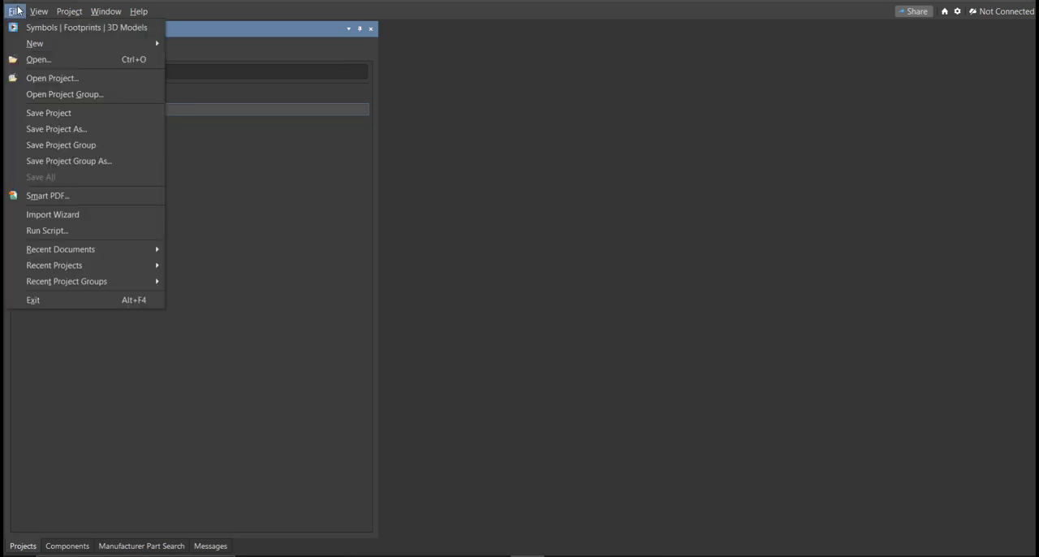
{"action": "mouse_move", "coordinate": [81, 43]}
{"action": "left_click", "coordinate": [239, 64]}
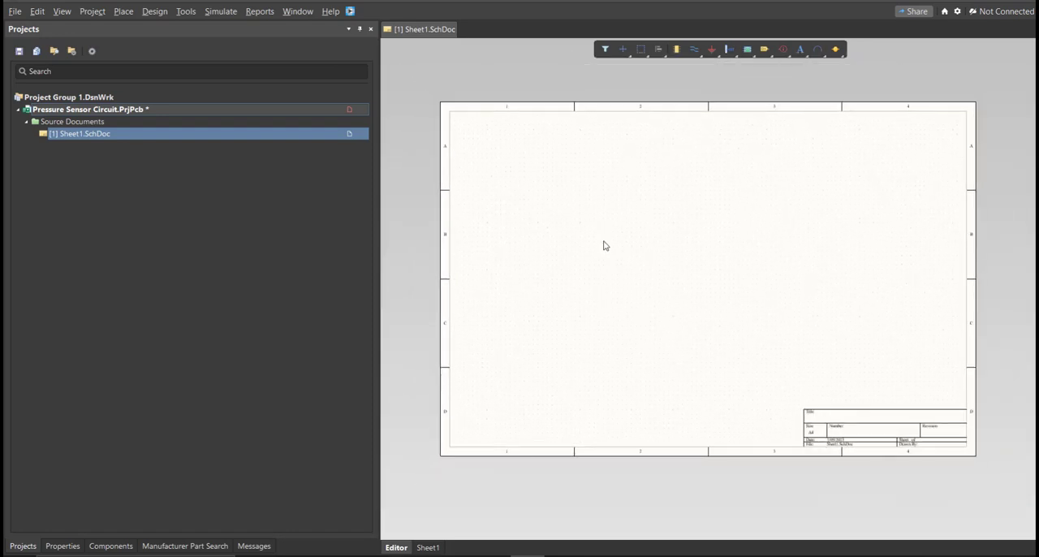
{"action": "right_click", "coordinate": [323, 111]}
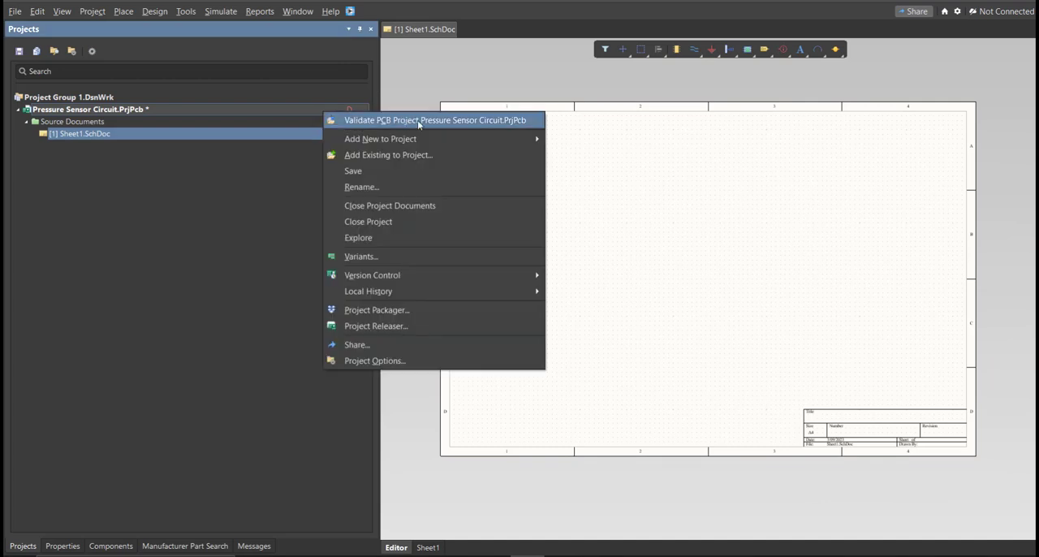
{"action": "left_click", "coordinate": [431, 183]}
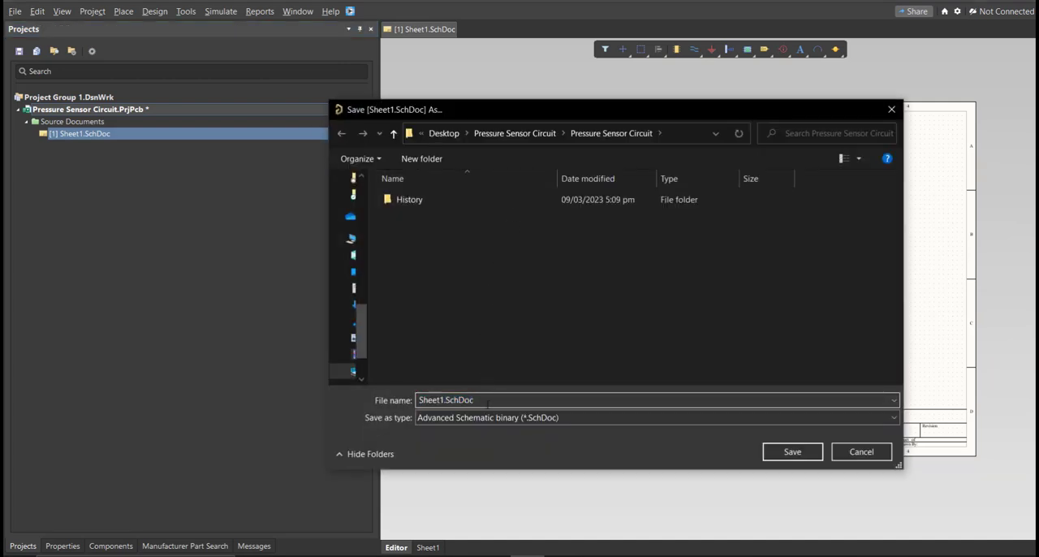
{"action": "type", "text": "Pressure Sensor Circuit"}
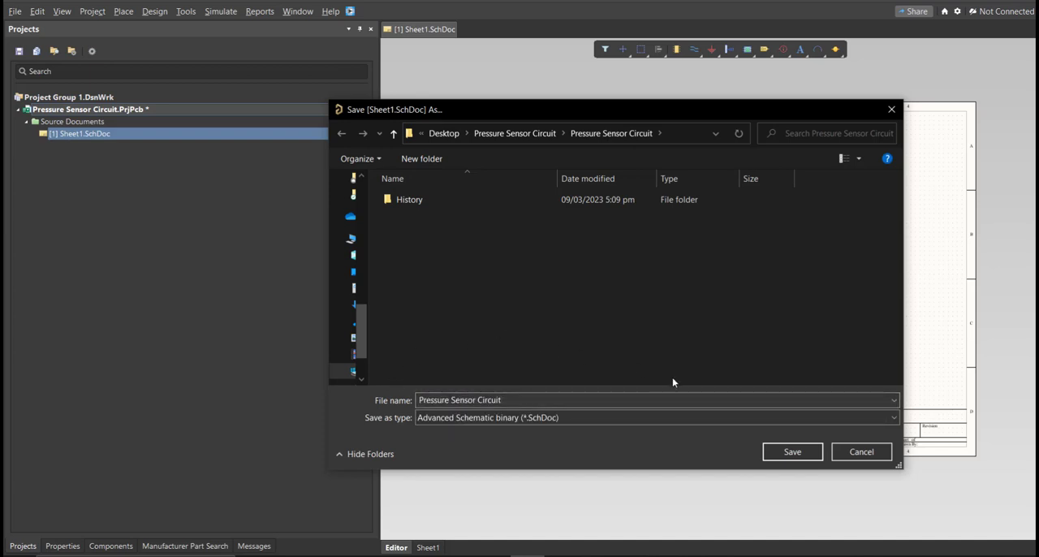
{"action": "left_click", "coordinate": [771, 451]}
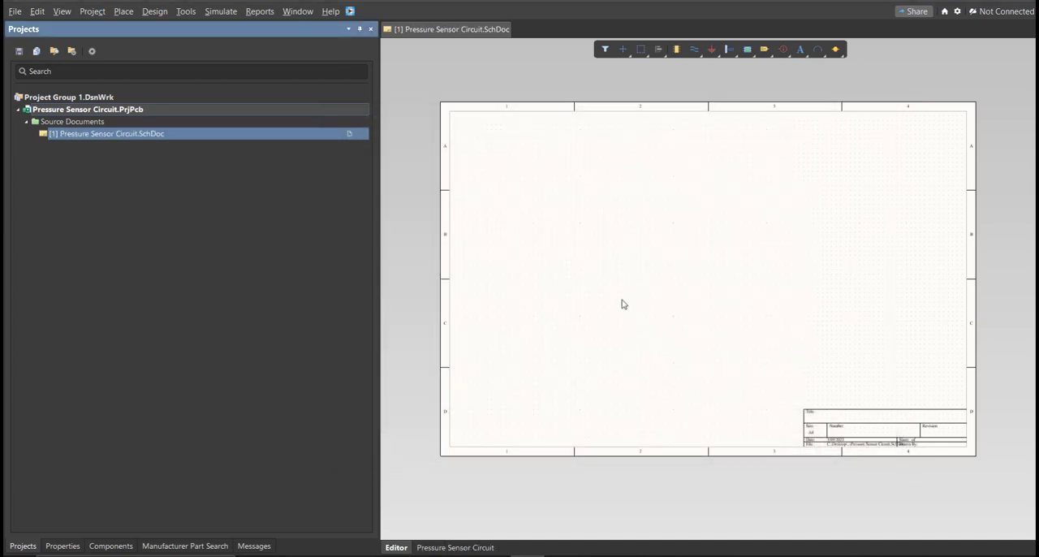
- Add a new schematic library to the project and save it as Pressure Sensor Circuit
{"action": "left_click", "coordinate": [15, 11]}
{"action": "mouse_move", "coordinate": [33, 44]}
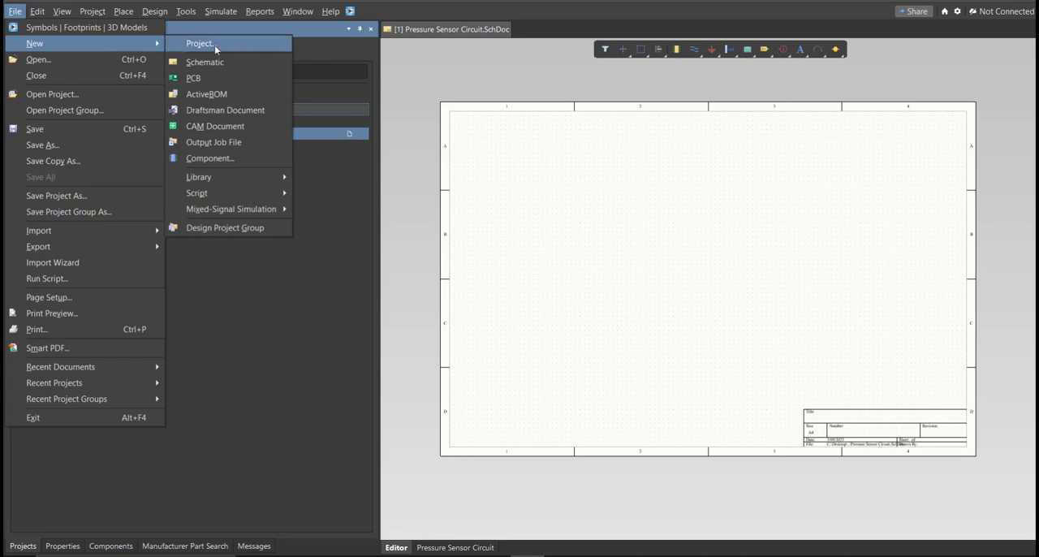
{"action": "mouse_move", "coordinate": [235, 178]}
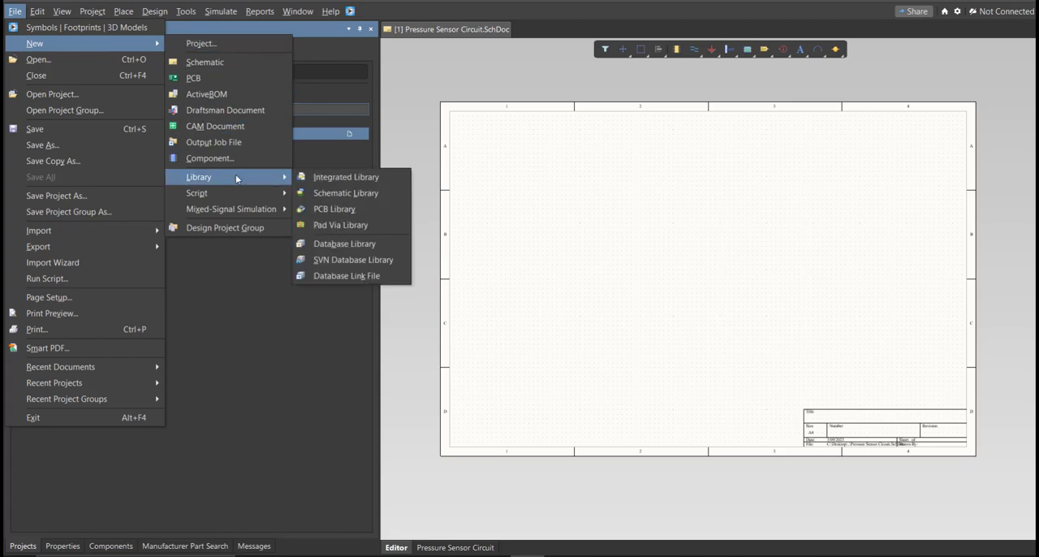
{"action": "left_click", "coordinate": [390, 197]}
{"action": "right_click_drag", "start_coordinate": [671, 263], "coordinate": [605, 227]}
{"action": "key", "text": "ctrl+s"}
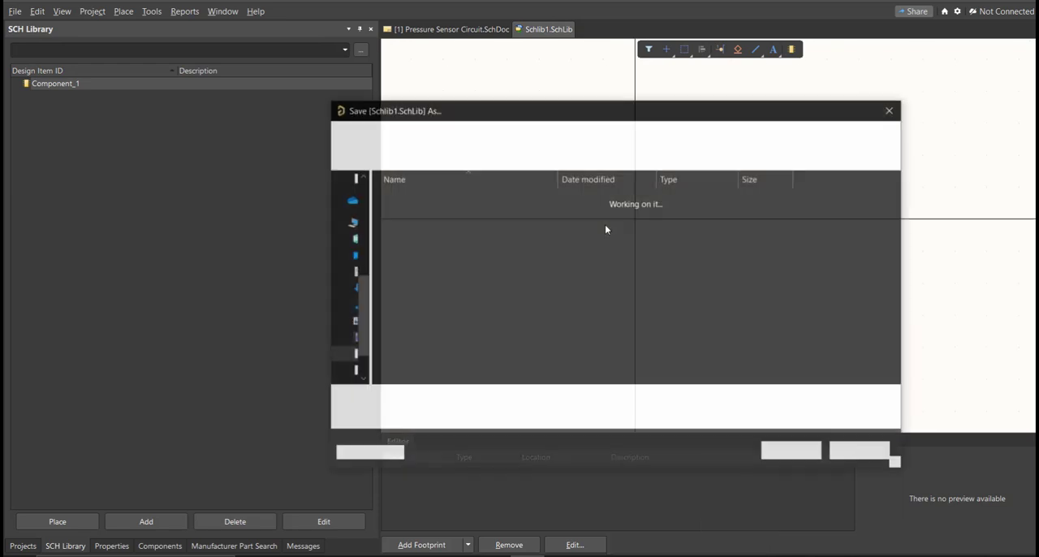
{"action": "type", "text": "Pressure Sensor Circuit"}
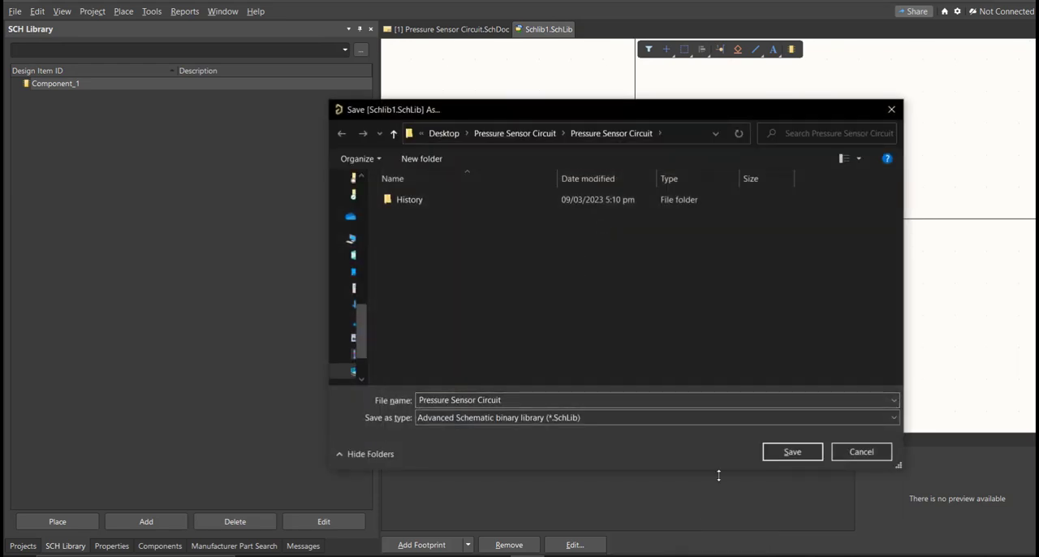
{"action": "left_click", "coordinate": [800, 453]}
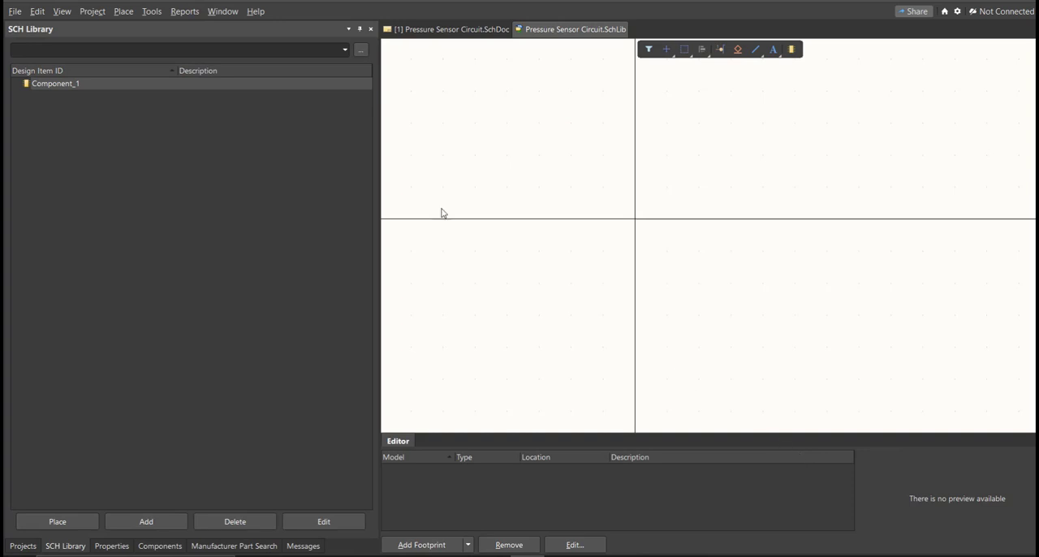
- Add a new PCB library to the project and save it as Pressure Sensor Circuit
{"action": "left_click", "coordinate": [15, 11]}
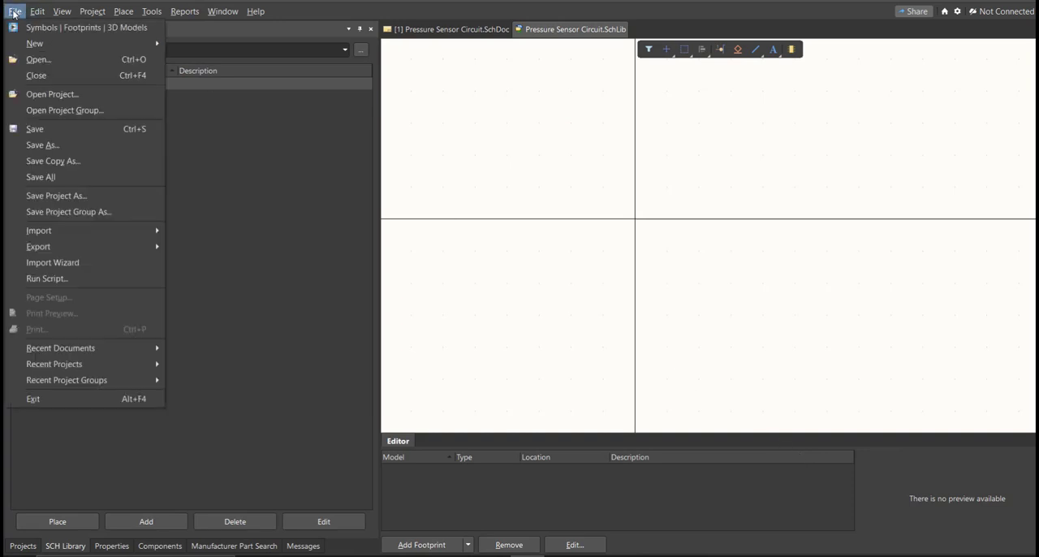
{"action": "mouse_move", "coordinate": [43, 43]}
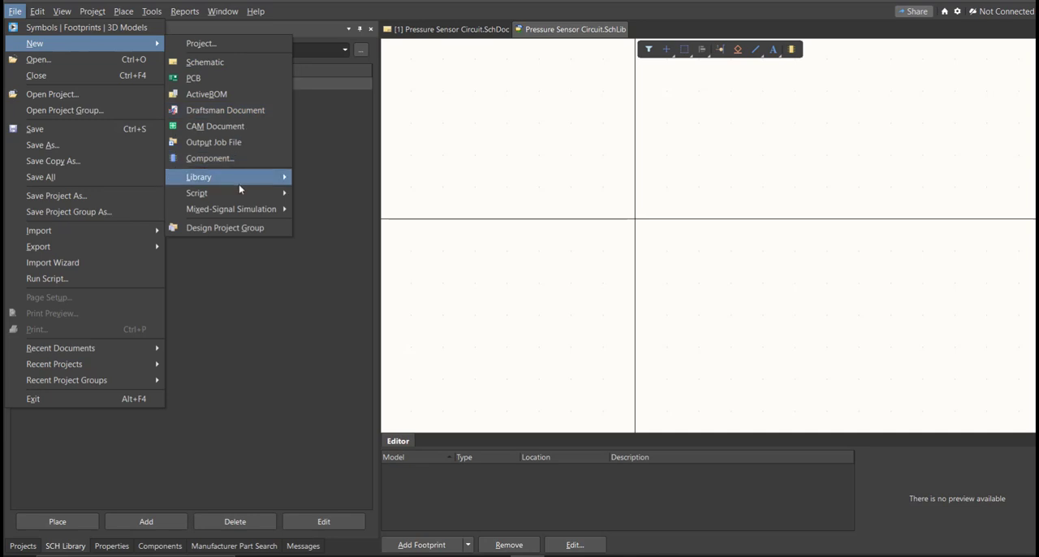
{"action": "mouse_move", "coordinate": [245, 182]}
{"action": "left_click", "coordinate": [378, 207]}
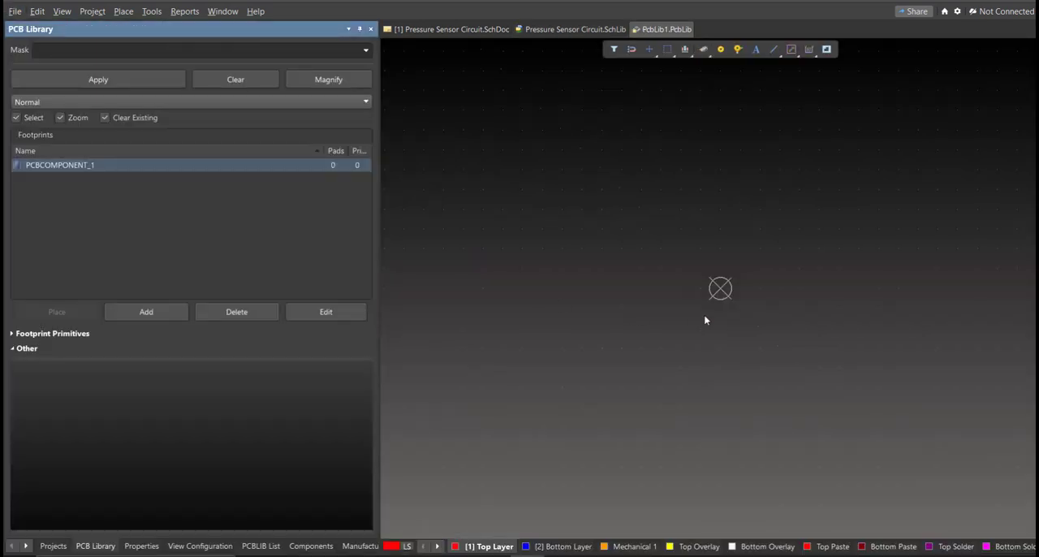
{"action": "right_click_drag", "start_coordinate": [704, 320], "coordinate": [666, 307]}
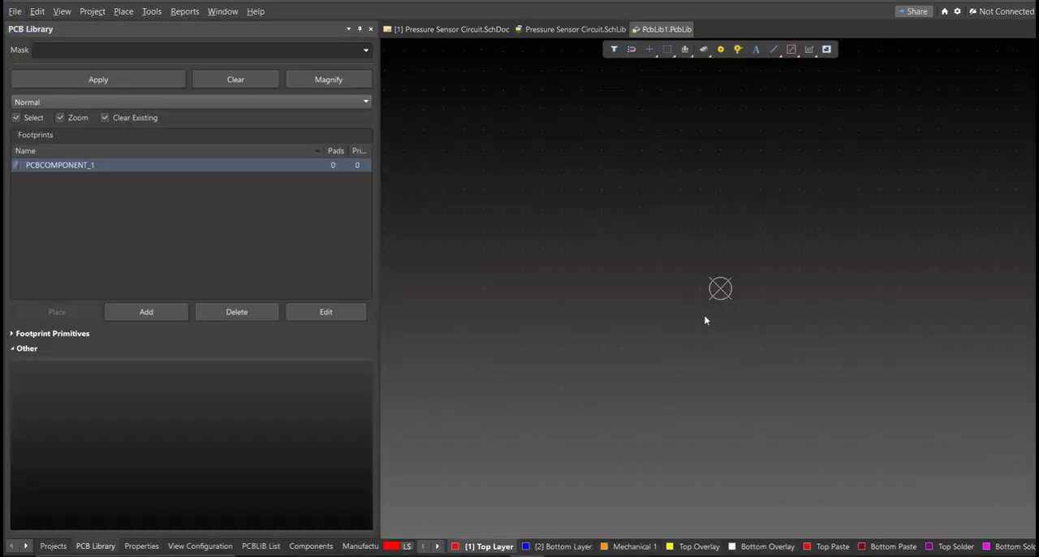
{"action": "middle_click_drag", "start_coordinate": [660, 306], "coordinate": [660, 310]}
{"action": "right_click_drag", "start_coordinate": [694, 332], "coordinate": [693, 324]}
{"action": "key", "text": "ctrl+s"}
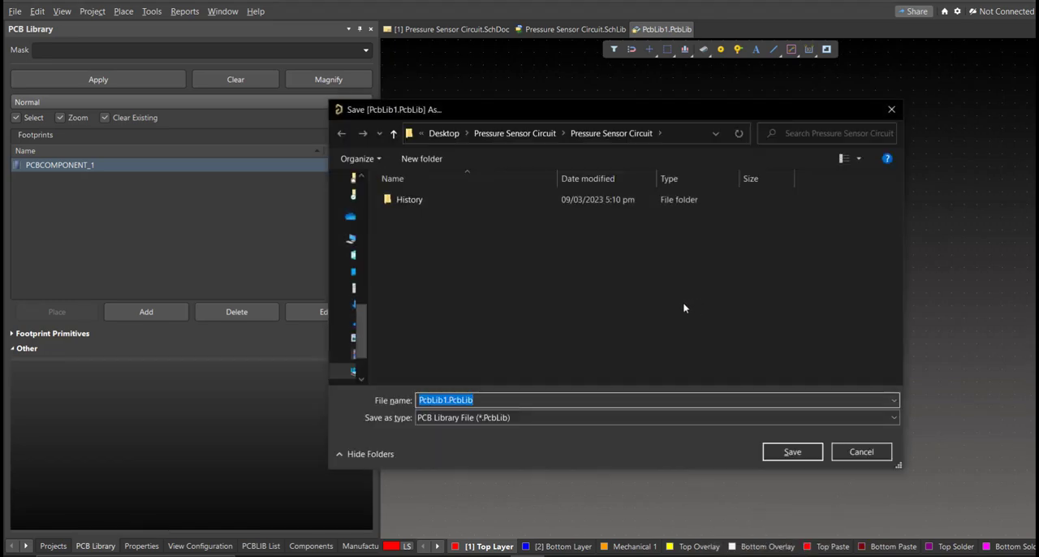
{"action": "type", "text": "Pressure Sensor Circuit"}
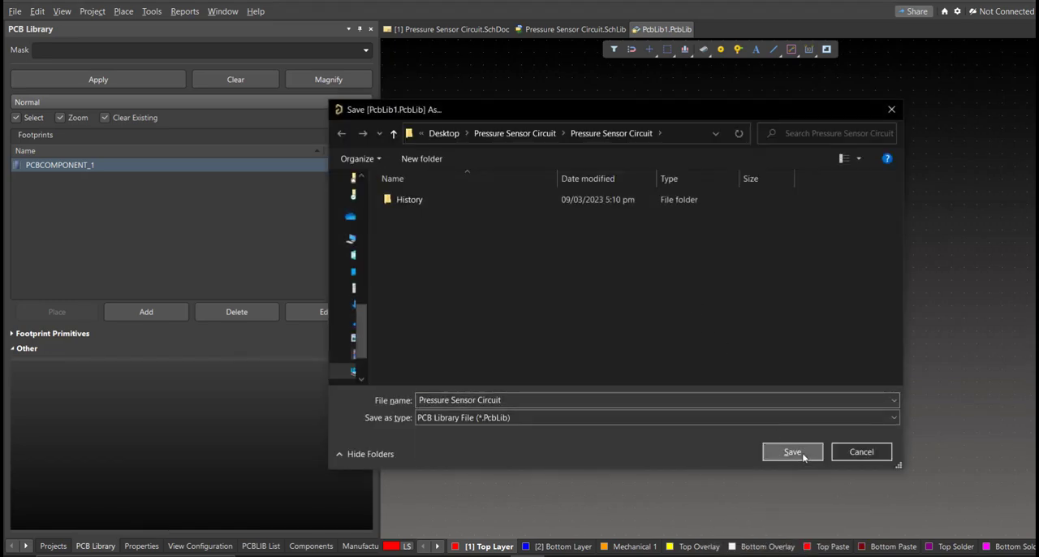
{"action": "left_click", "coordinate": [792, 452]}
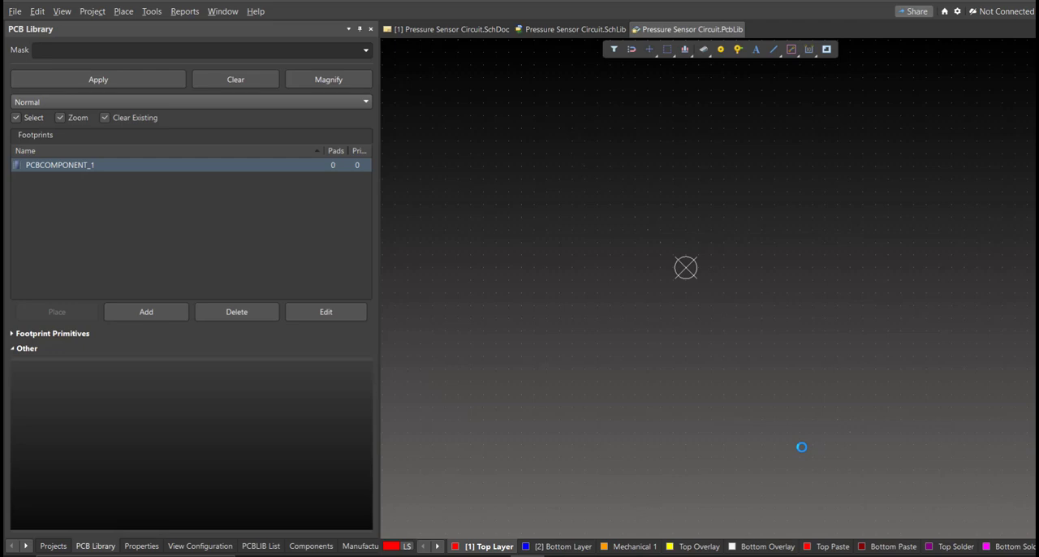
- Bring up the Pressure Sensor Circuit schematic sheet and open the Altium Library Loader
{"action": "left_click", "coordinate": [444, 30]}
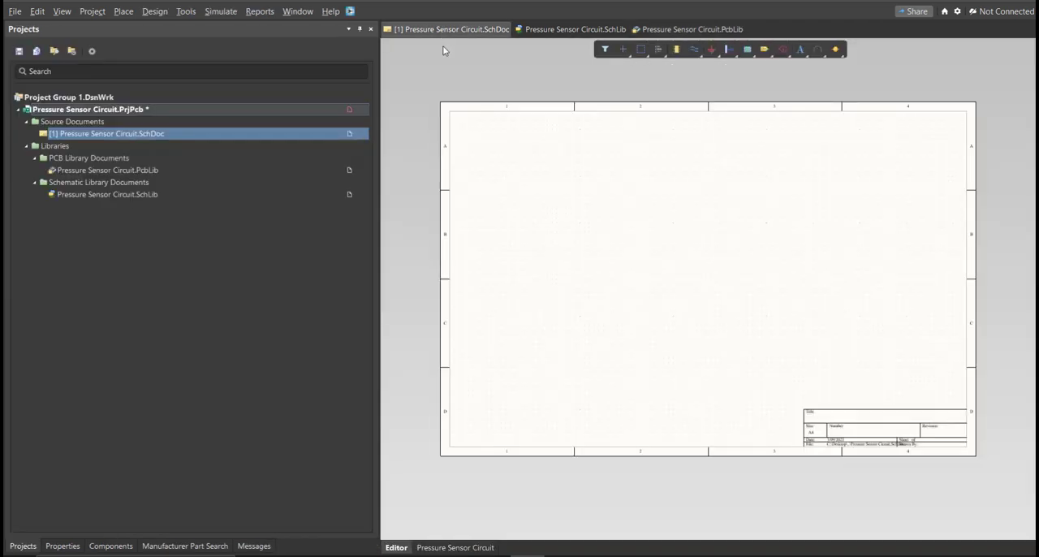
{"action": "left_click", "coordinate": [350, 11]}
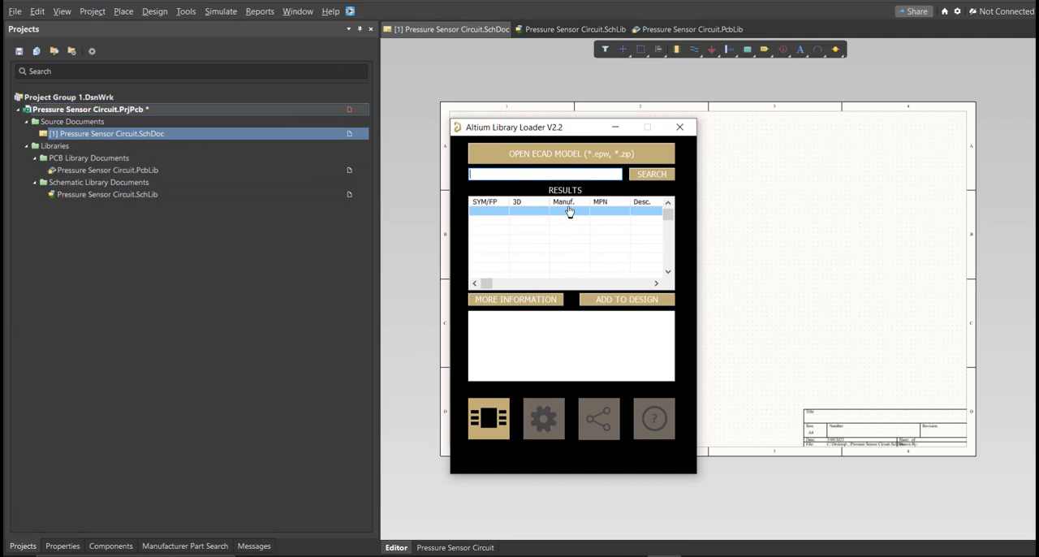
{"action": "left_click", "coordinate": [555, 173]}
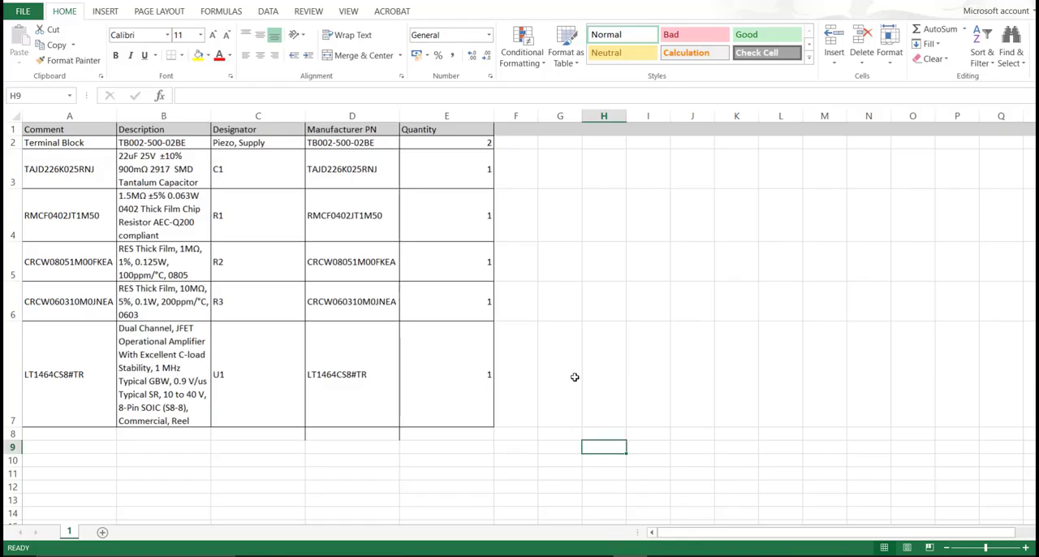
- In the Excel parts list, copy the terminal block's manufacturer part number TB002-500-02BE
{"action": "left_click", "coordinate": [573, 391]}
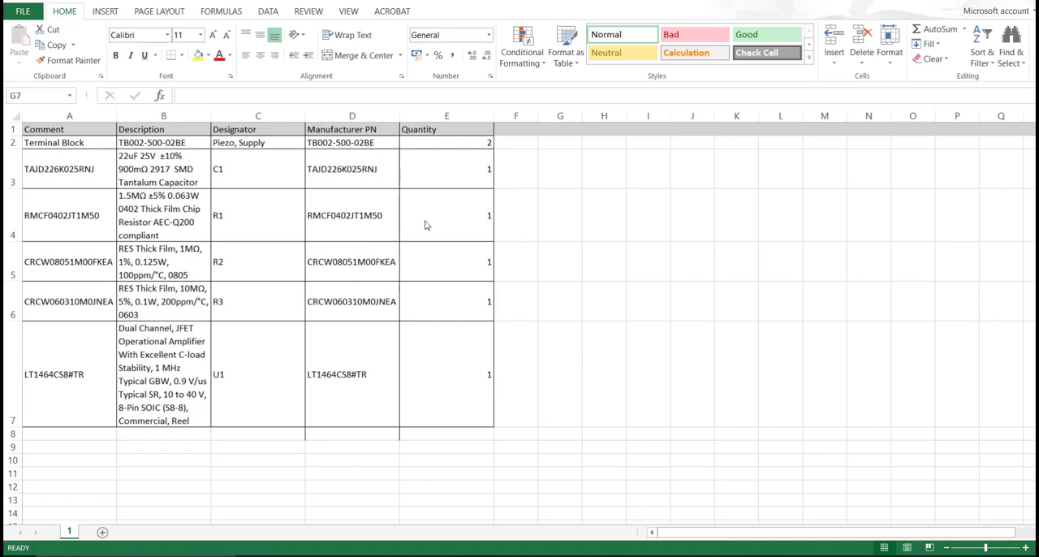
{"action": "left_click_drag", "start_coordinate": [371, 146], "coordinate": [363, 393]}
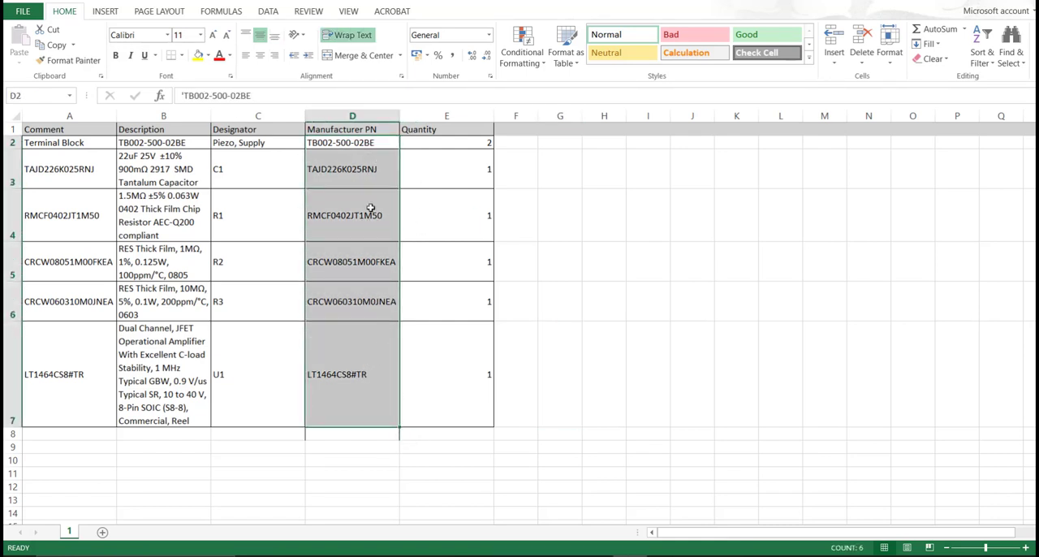
{"action": "left_click", "coordinate": [367, 142]}
{"action": "double_click", "coordinate": [385, 142]}
{"action": "left_click_drag", "start_coordinate": [385, 142], "coordinate": [309, 142]}
{"action": "key", "text": "ctrl+c"}
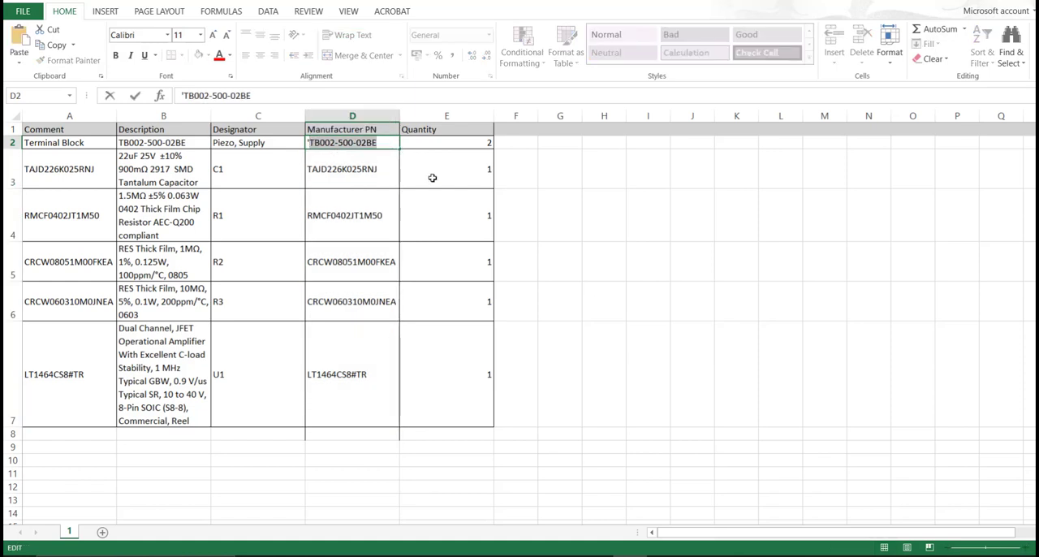
{"action": "left_click", "coordinate": [490, 215]}
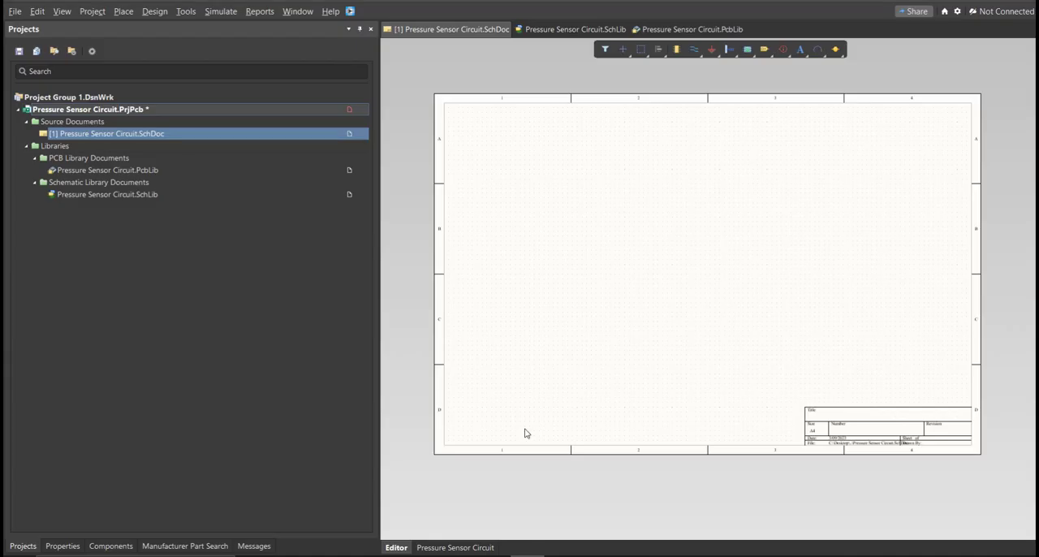
- Search the Altium Library Loader for TB002-500-02BE, add the part to the design and place it on the schematic sheet
{"action": "left_click", "coordinate": [354, 17]}
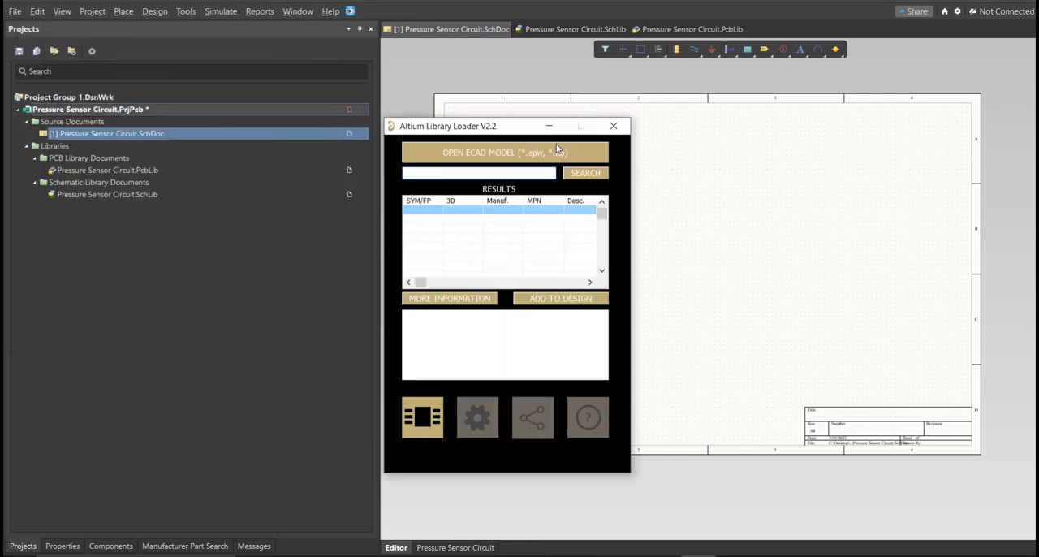
{"action": "key", "text": "ctrl+v"}
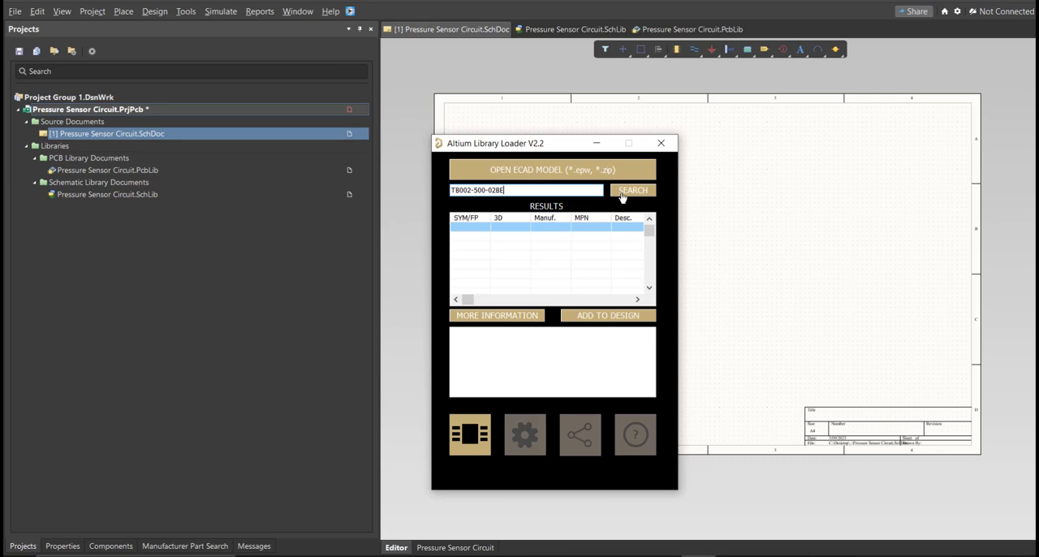
{"action": "left_click", "coordinate": [621, 193]}
{"action": "left_click", "coordinate": [567, 316]}
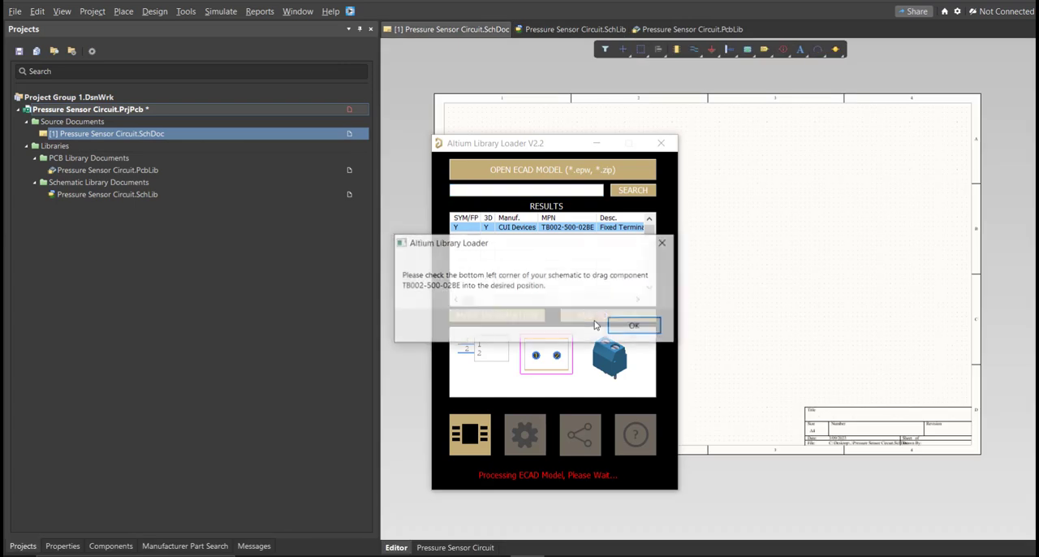
{"action": "left_click", "coordinate": [633, 325]}
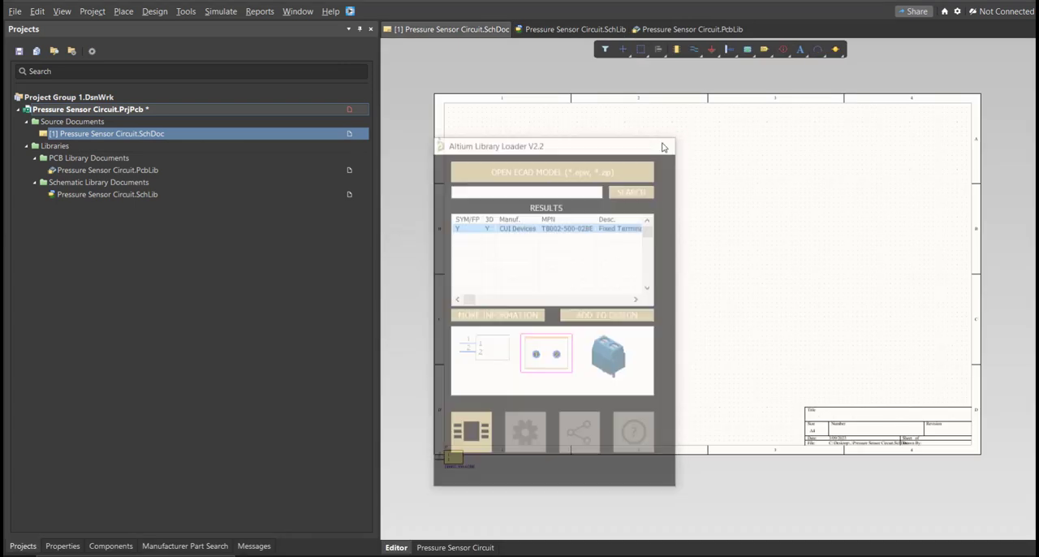
{"action": "left_click", "coordinate": [545, 345]}
{"action": "scroll", "coordinate": [552, 349], "scroll_direction": "up", "scroll_amount": 5, "text": "ctrl"}
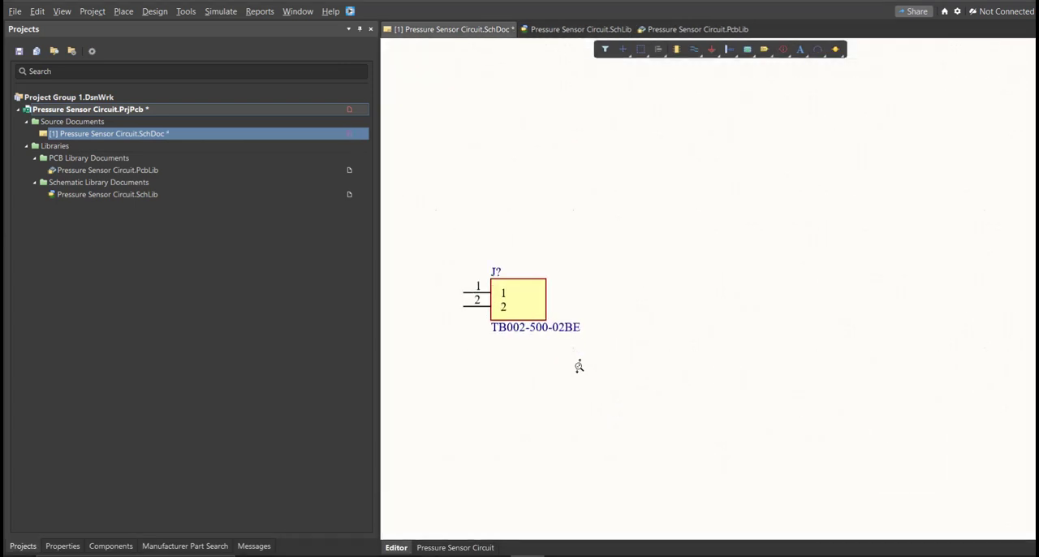
- Inspect the TB002-500-02BE and Component_1 entries in the project's schematic library
{"action": "double_click", "coordinate": [299, 195]}
{"action": "left_click", "coordinate": [66, 545]}
{"action": "left_click", "coordinate": [71, 96]}
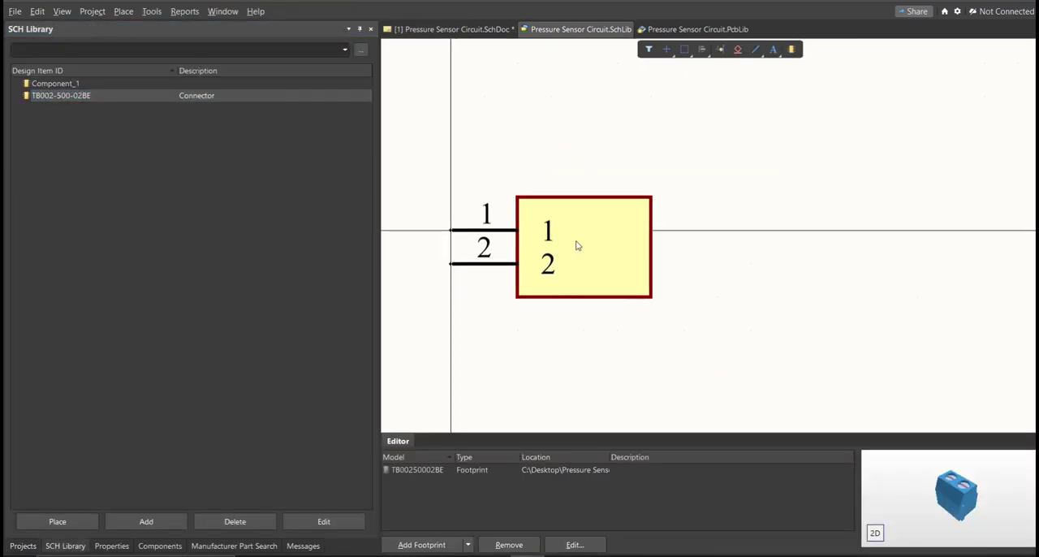
{"action": "left_click", "coordinate": [75, 85]}
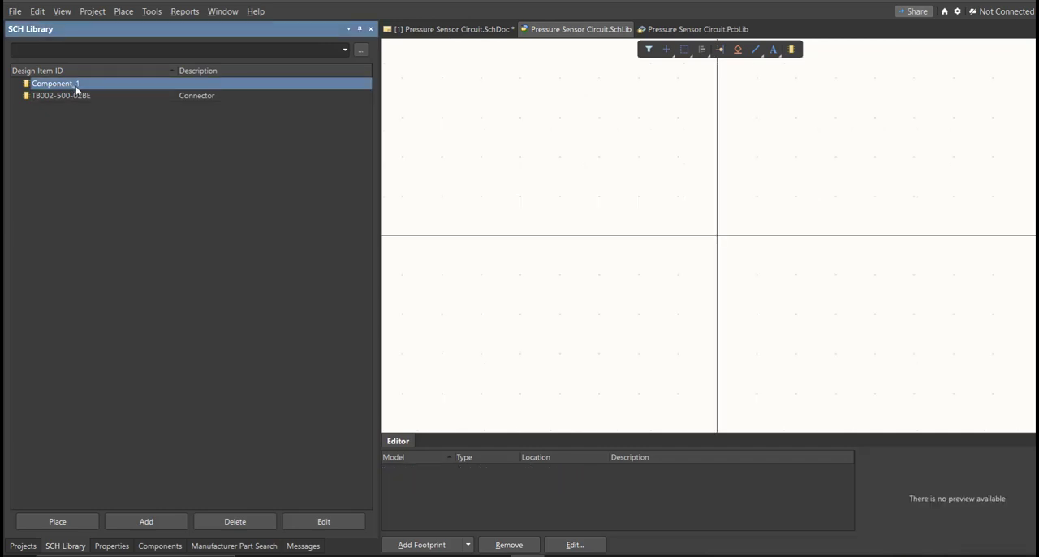
- Delete the empty Component_1 from the schematic library, confirm the removal and save the library
{"action": "key", "text": "Delete"}
{"action": "left_click", "coordinate": [423, 258]}
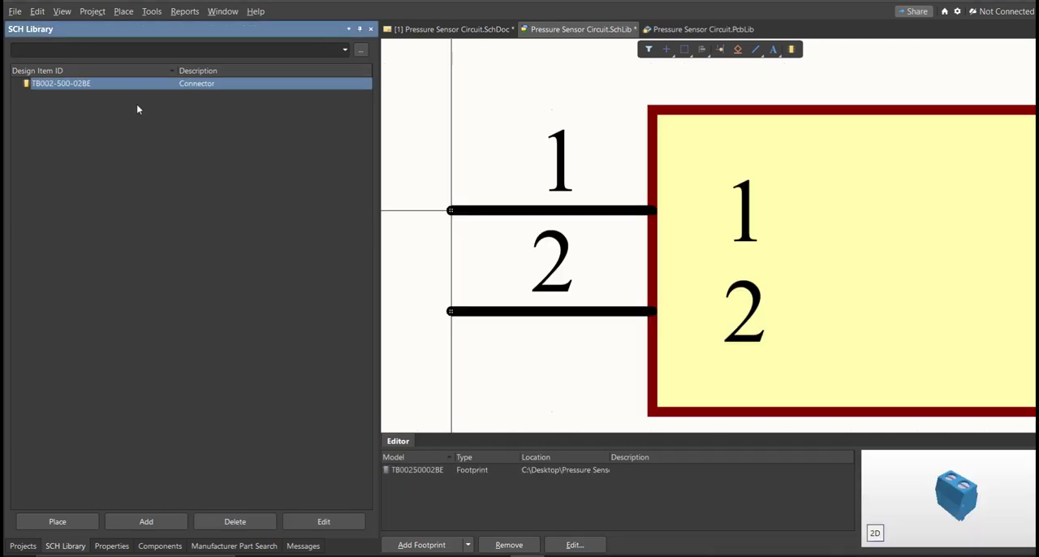
{"action": "right_click_drag", "start_coordinate": [671, 261], "coordinate": [585, 237]}
{"action": "scroll", "coordinate": [586, 237], "scroll_direction": "down", "scroll_amount": 3, "text": "ctrl"}
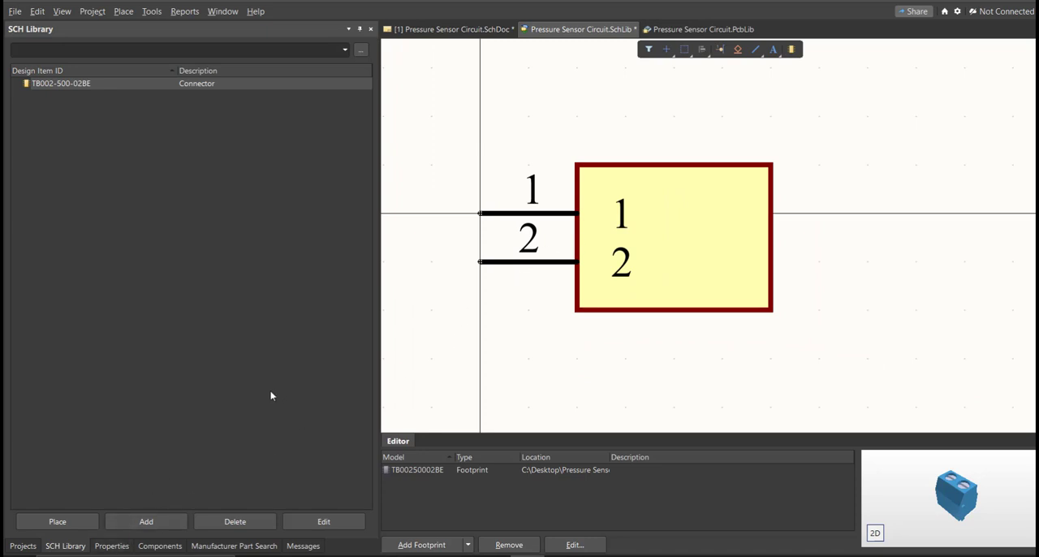
{"action": "left_click", "coordinate": [114, 545]}
{"action": "key", "text": "ctrl+s"}
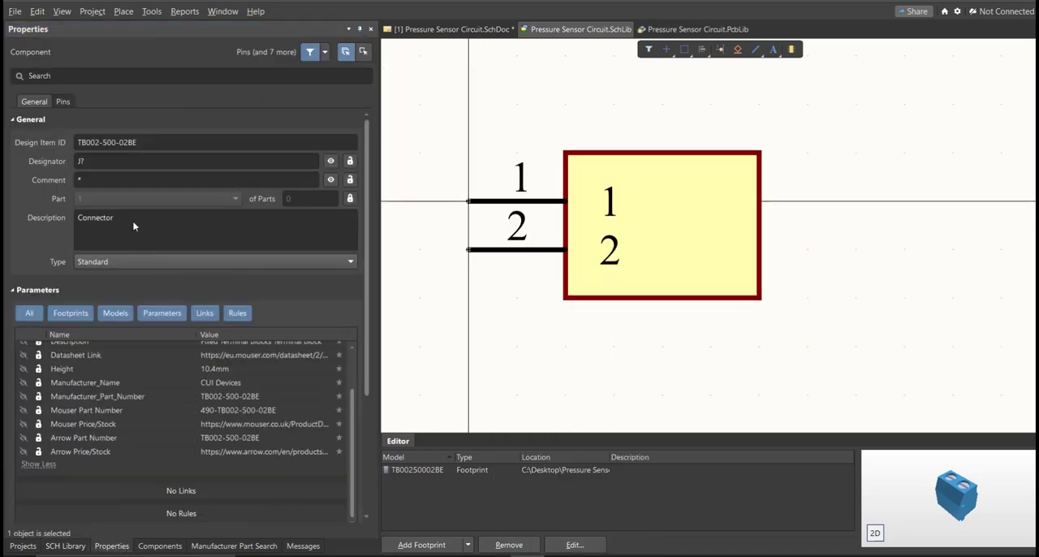
- Set the TB002-500-02BE component's comment to Terminal Block and save the schematic library
{"action": "left_click", "coordinate": [111, 180]}
{"action": "type", "text": "Terminal Block"}
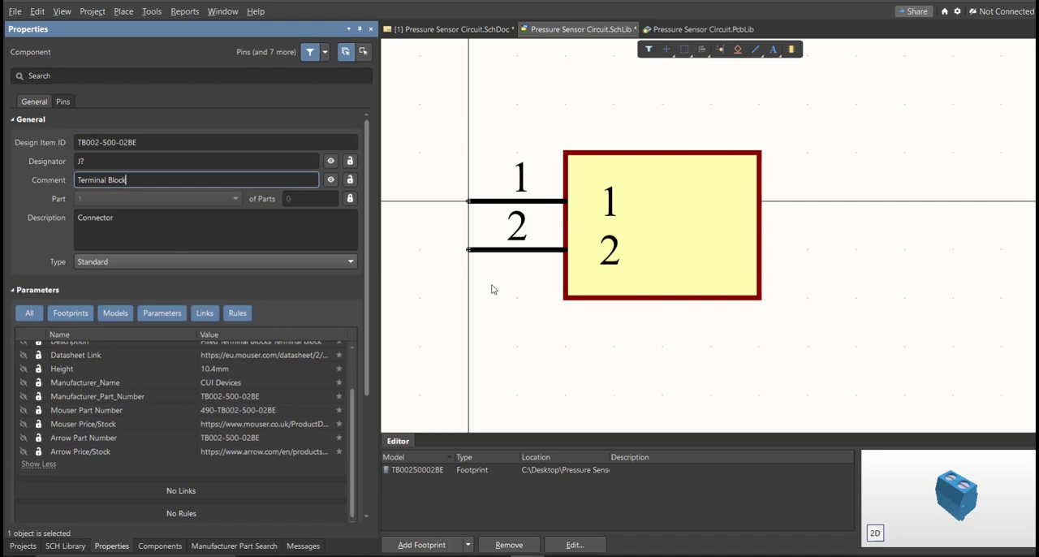
{"action": "left_click", "coordinate": [477, 309]}
{"action": "key", "text": "f"}
{"action": "key", "text": "s"}
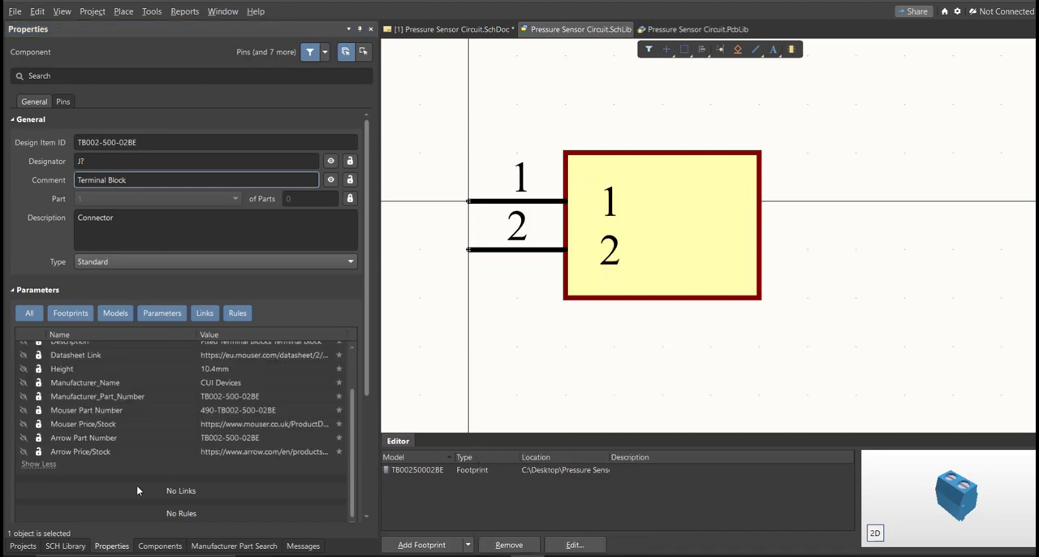
- Place the TB002-500-02BE part from the schematic library on the schematic sheet, beside the existing terminal block
{"action": "left_click", "coordinate": [65, 546]}
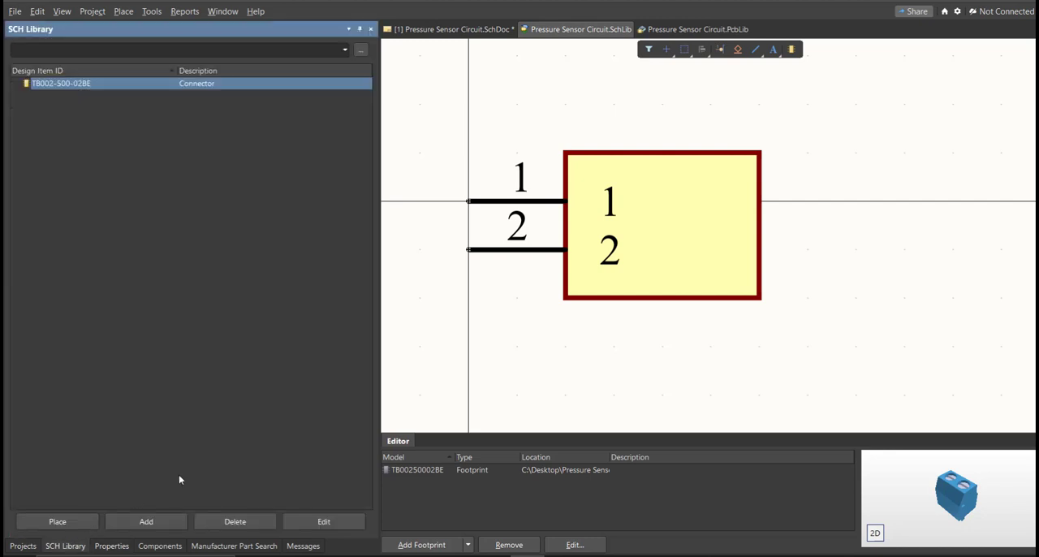
{"action": "left_click", "coordinate": [84, 521]}
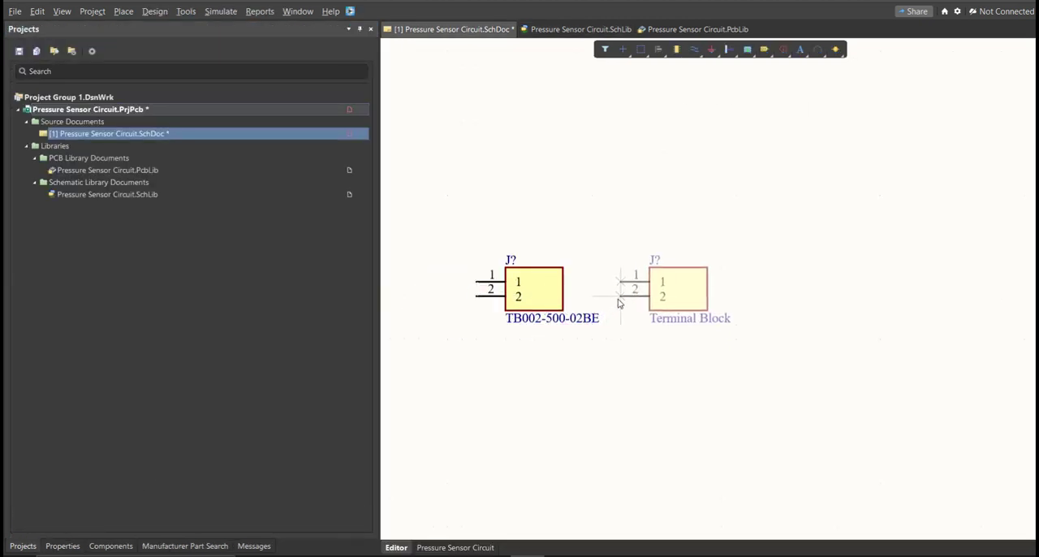
{"action": "left_click", "coordinate": [620, 300]}
{"action": "right_click", "coordinate": [605, 328]}
{"action": "right_click_drag", "start_coordinate": [522, 297], "coordinate": [566, 300]}
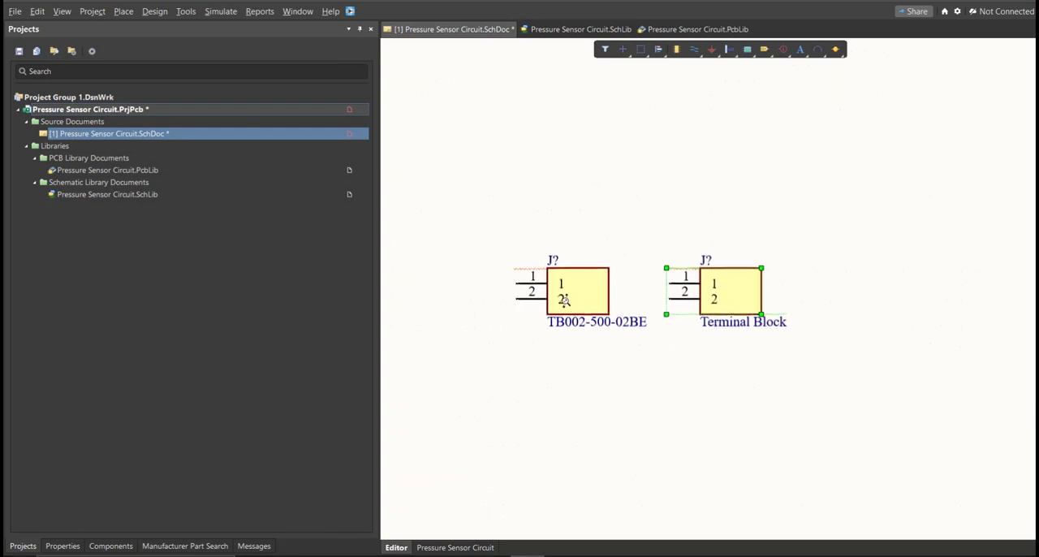
{"action": "scroll", "coordinate": [565, 301], "scroll_direction": "up", "scroll_amount": 1, "text": "ctrl"}
{"action": "left_click", "coordinate": [758, 368]}
{"action": "left_click_drag", "start_coordinate": [639, 229], "coordinate": [568, 351]}
{"action": "left_click_drag", "start_coordinate": [863, 220], "coordinate": [754, 355]}
{"action": "left_click", "coordinate": [754, 355]}
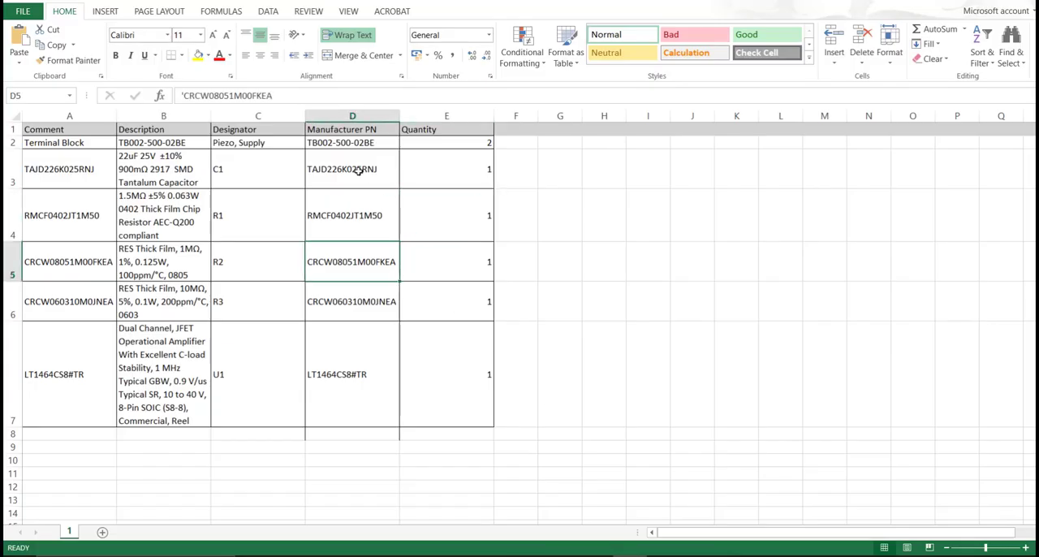
- Inspect the symbols and footprints of the resistor, capacitor and LT-LT1464-S8-8 op-amp entries in the schematic library
{"action": "left_click_drag", "start_coordinate": [356, 143], "coordinate": [366, 389]}
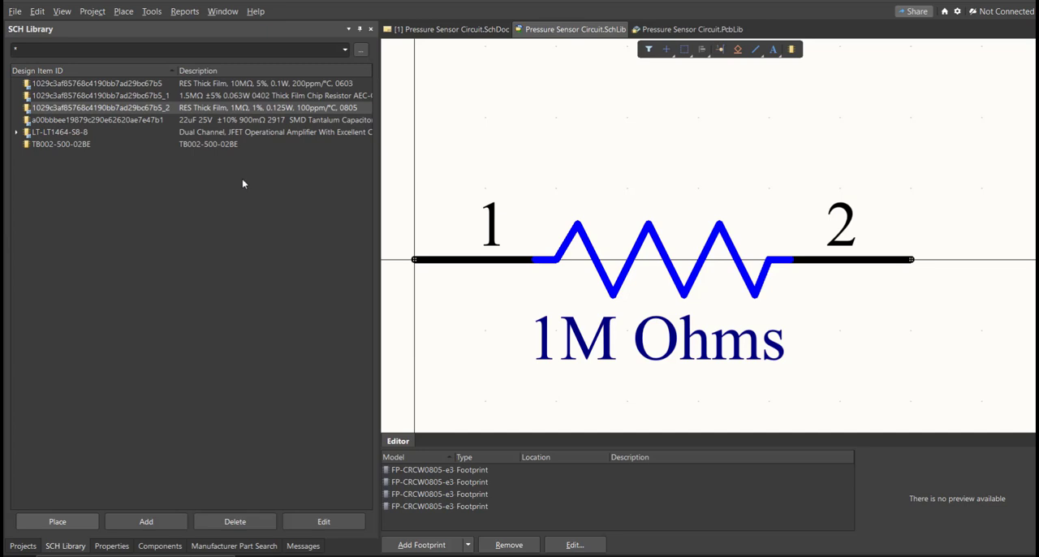
{"action": "left_click", "coordinate": [90, 84]}
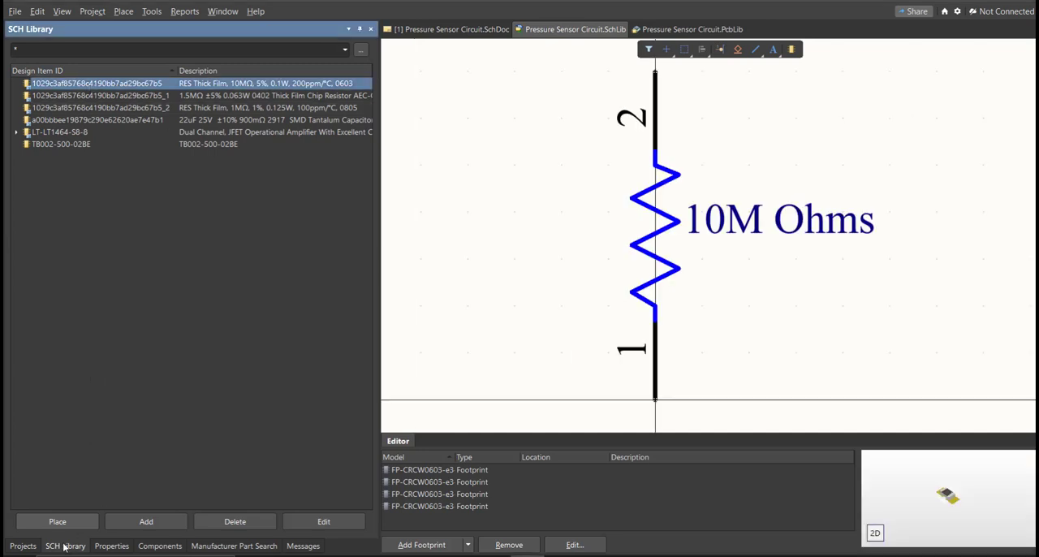
{"action": "left_click", "coordinate": [102, 96]}
{"action": "key", "text": "Down"}
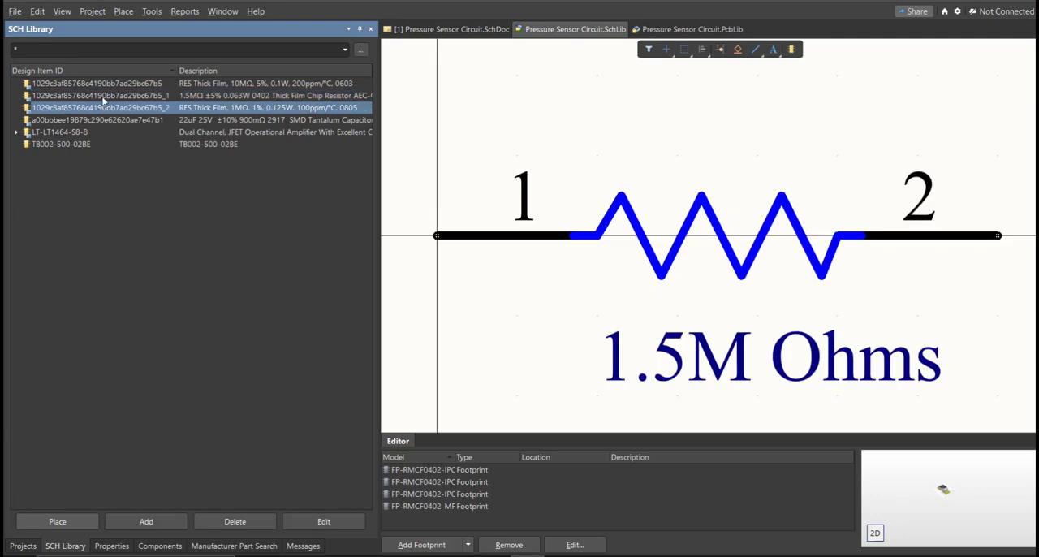
{"action": "key", "text": "Down"}
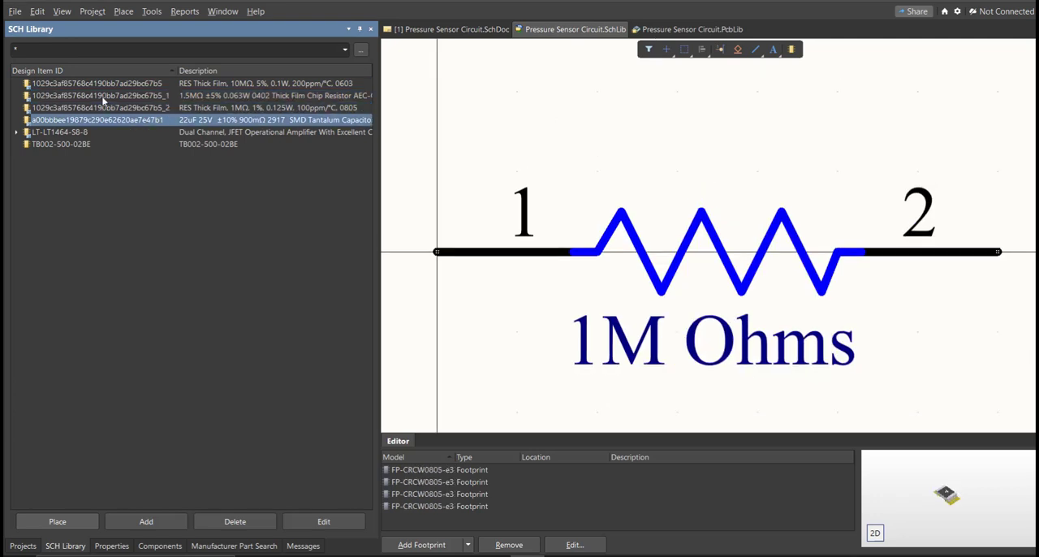
{"action": "key", "text": "Down"}
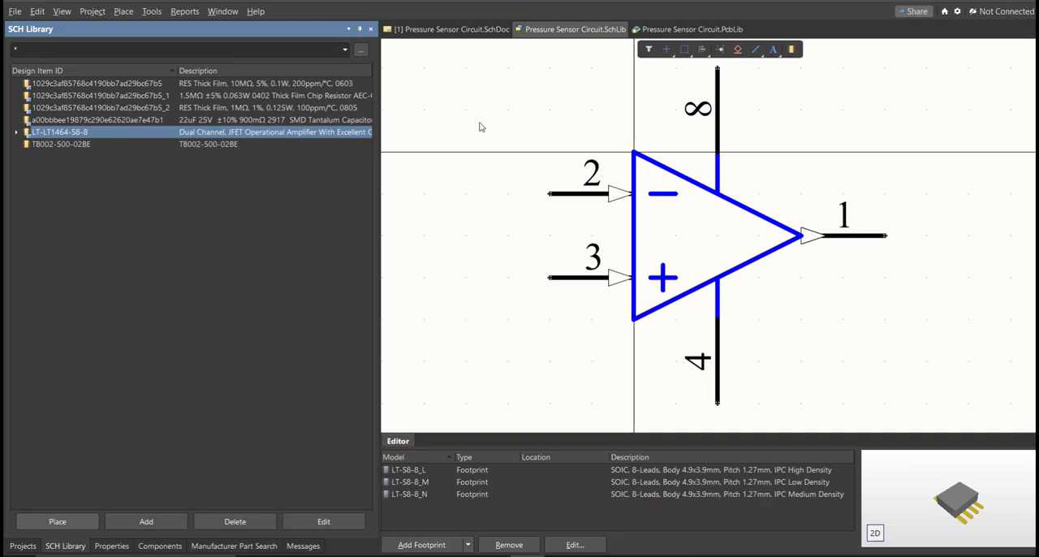
- Return to the Pressure Sensor Circuit schematic sheet and bring up the component list of Pressure Sensor Circuit.SchLib
{"action": "left_click", "coordinate": [476, 31]}
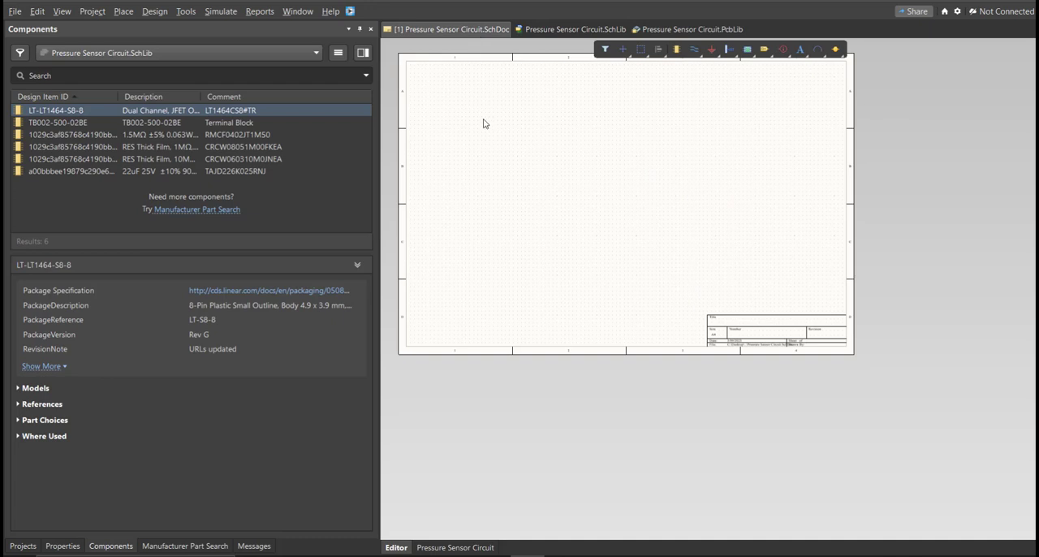
{"action": "left_click", "coordinate": [111, 546]}
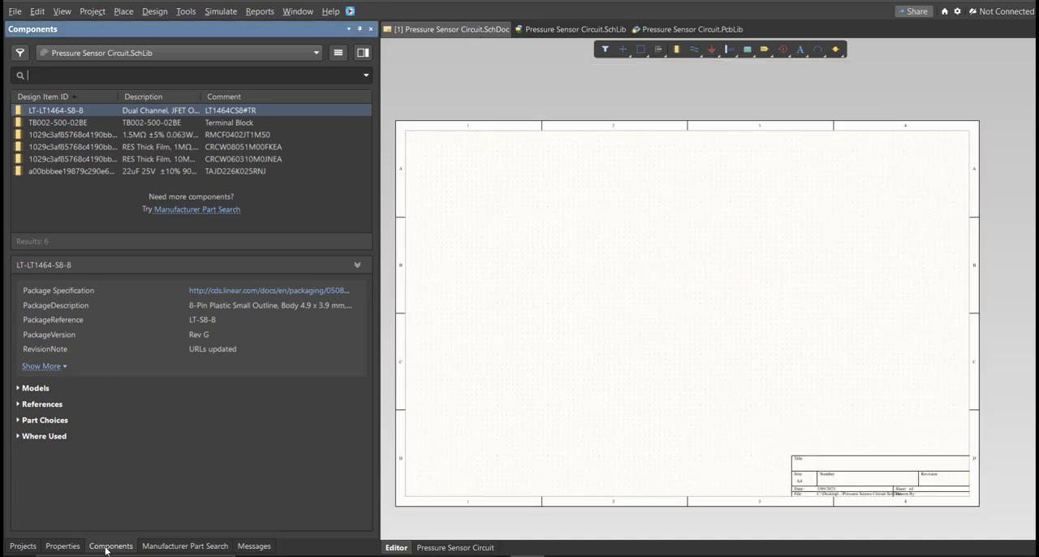
{"action": "right_click", "coordinate": [509, 419]}
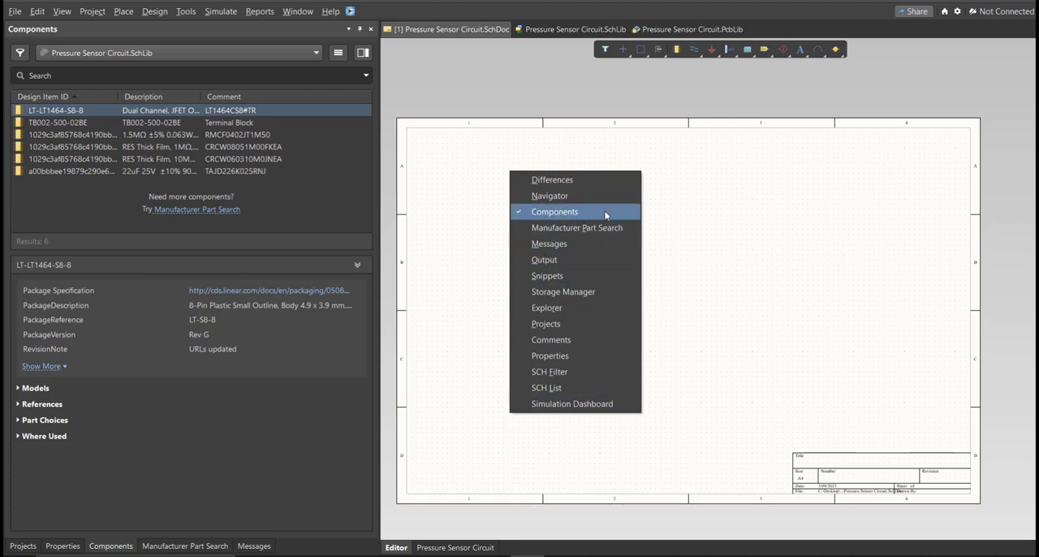
{"action": "left_click", "coordinate": [690, 247]}
{"action": "scroll", "coordinate": [710, 224], "scroll_direction": "up", "scroll_amount": 1, "text": "ctrl"}
{"action": "mouse_move", "coordinate": [692, 249]}
{"action": "right_mouse_down"}
{"action": "mouse_move", "coordinate": [708, 227]}
{"action": "mouse_move", "coordinate": [697, 235]}
{"action": "right_mouse_up"}
{"action": "scroll", "coordinate": [696, 234], "scroll_direction": "down", "scroll_amount": 1, "text": "ctrl"}
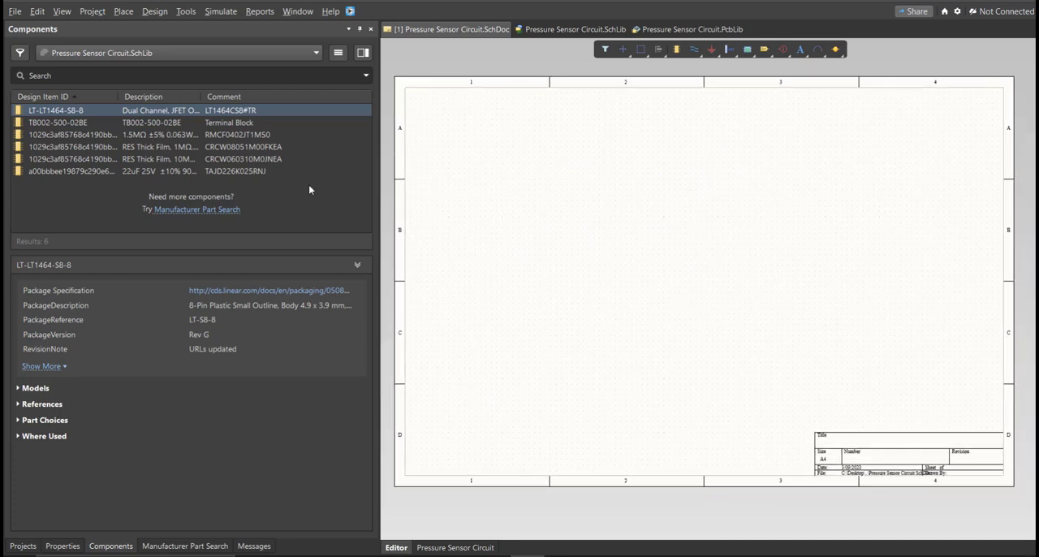
- Place the LT-LT1464-S8-8 op-amp and two TB002-500-02BE terminal blocks on the schematic sheet
{"action": "double_click", "coordinate": [120, 112]}
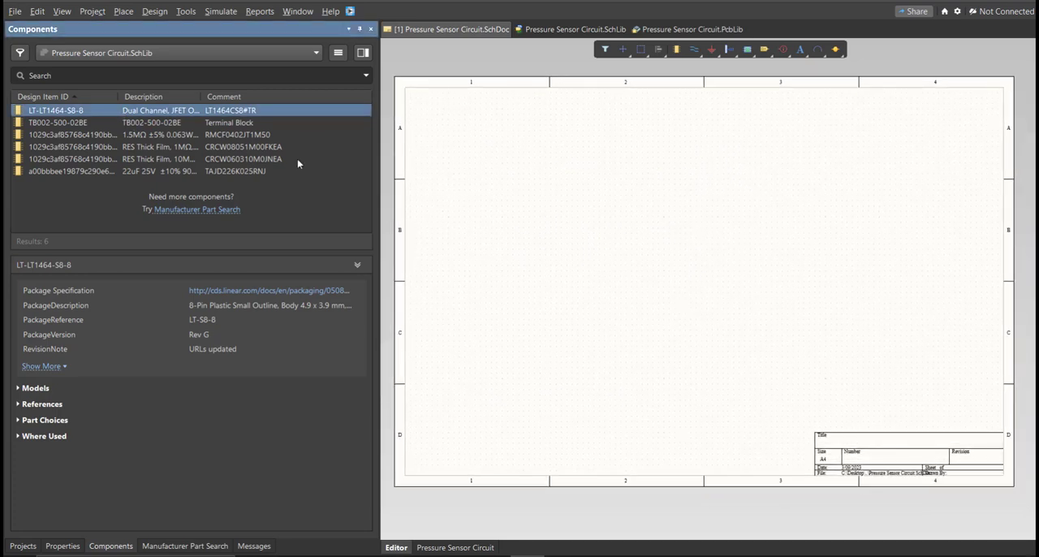
{"action": "double_click", "coordinate": [148, 123]}
{"action": "left_click", "coordinate": [501, 235]}
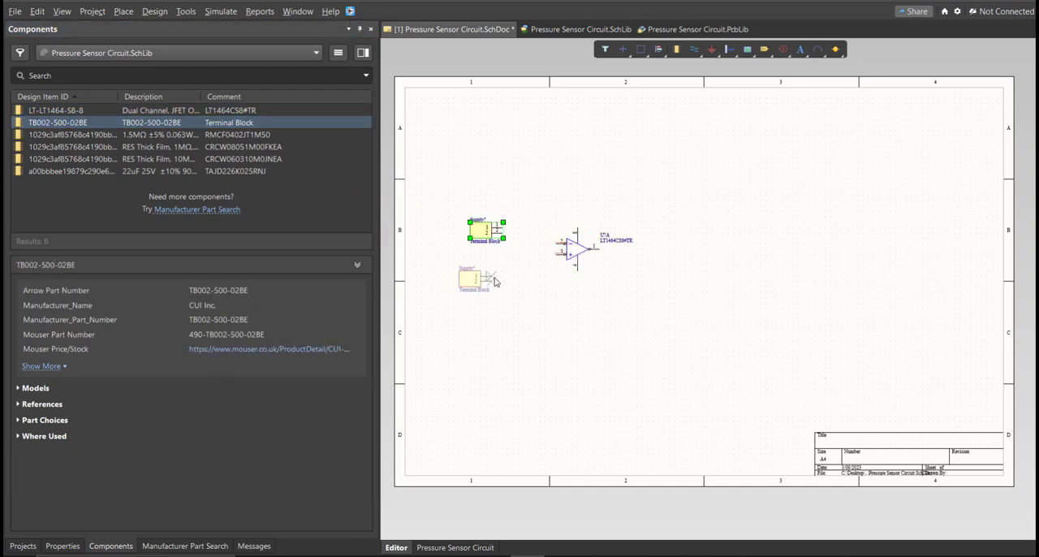
{"action": "left_click", "coordinate": [491, 279]}
- Place the 1.5M, 1M and 10M Ohms resistors and the tantalum capacitor TAJD226K025RNJ on the schematic sheet
{"action": "double_click", "coordinate": [163, 135]}
{"action": "double_click", "coordinate": [166, 147]}
{"action": "double_click", "coordinate": [166, 159]}
{"action": "left_click", "coordinate": [606, 214]}
{"action": "double_click", "coordinate": [166, 172]}
{"action": "left_click", "coordinate": [484, 201]}
{"action": "scroll", "coordinate": [484, 200], "scroll_direction": "down", "scroll_amount": 6, "text": "ctrl"}
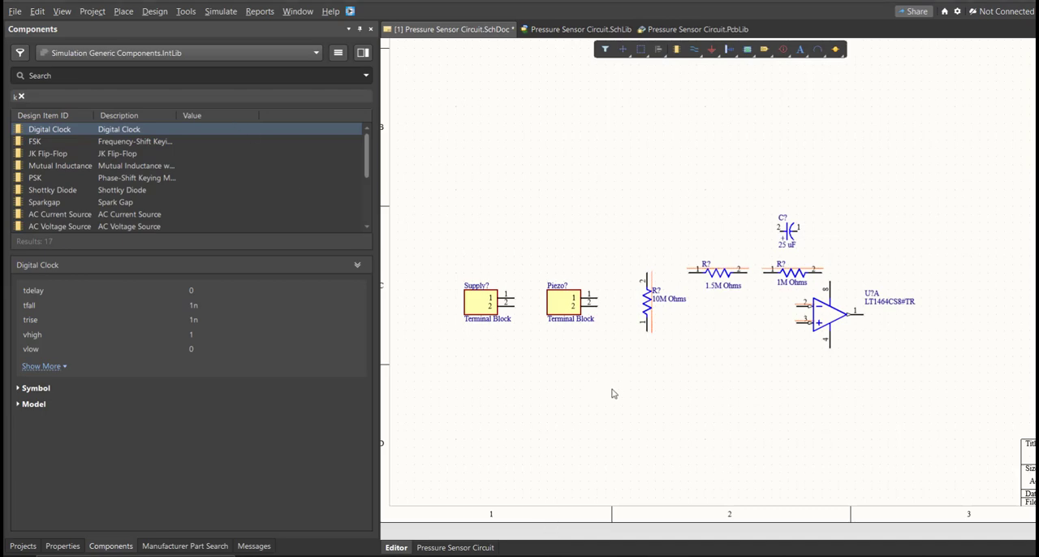
- Open the 10M Ohms resistor's properties and its designator for editing
{"action": "scroll", "coordinate": [706, 279], "scroll_direction": "up", "scroll_amount": 5, "text": "ctrl"}
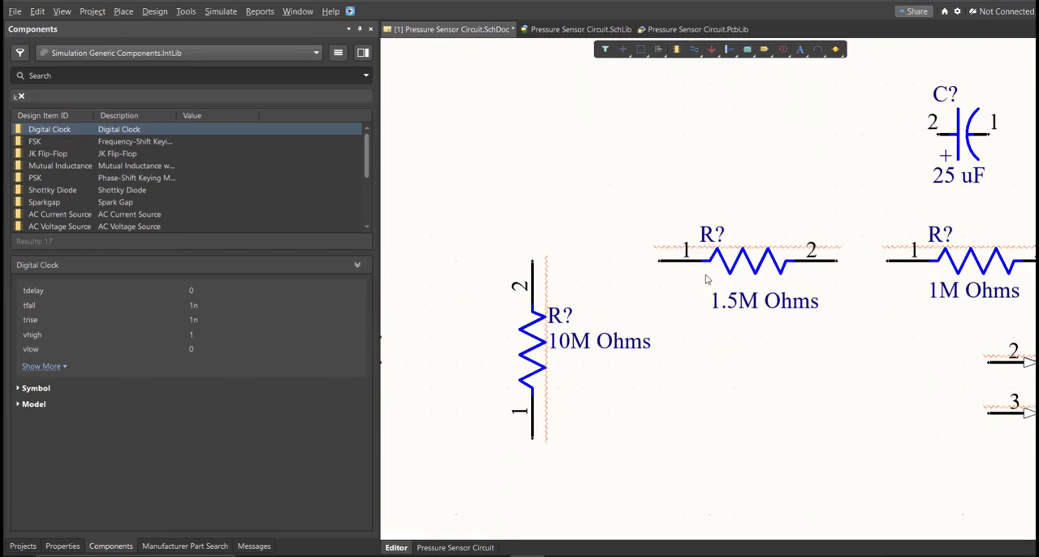
{"action": "double_click", "coordinate": [535, 345]}
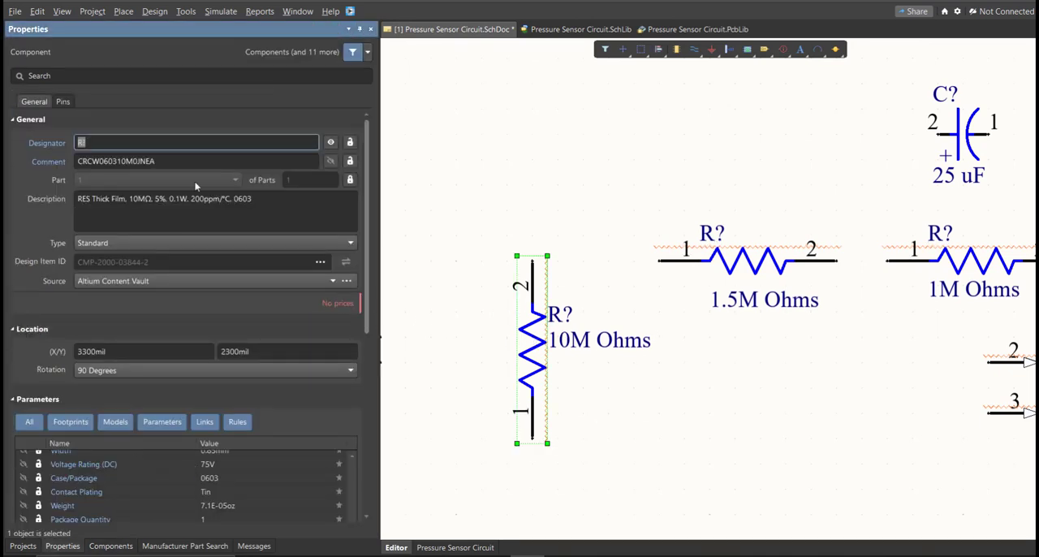
{"action": "left_click", "coordinate": [91, 143]}
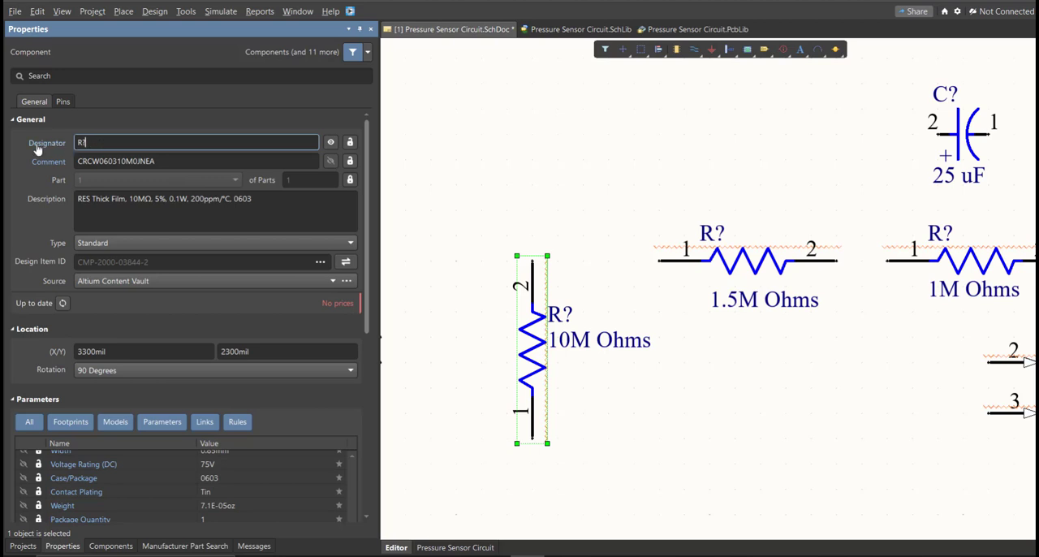
{"action": "double_click", "coordinate": [99, 142]}
{"action": "scroll", "coordinate": [501, 177], "scroll_direction": "down", "scroll_amount": 1, "text": "ctrl"}
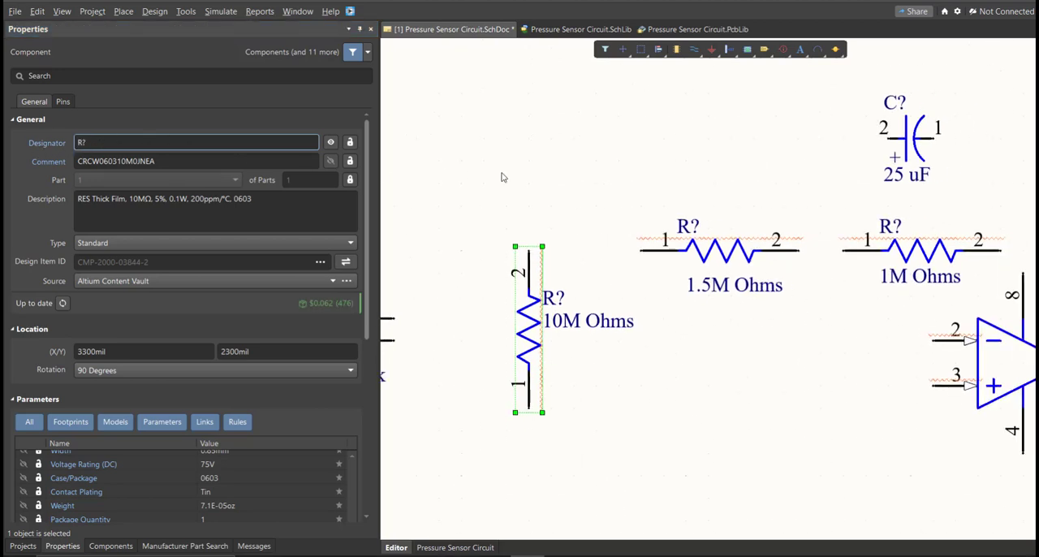
- Open the schematic annotation settings and update the proposed designator changes for Pressure Sensor Circuit.SchDoc, processed across then down
{"action": "left_click", "coordinate": [186, 12]}
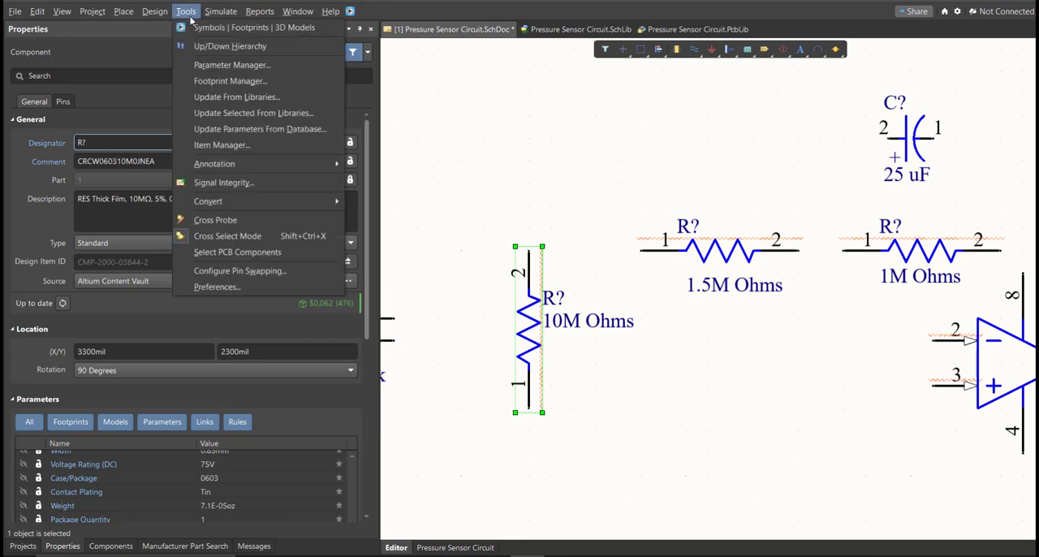
{"action": "mouse_move", "coordinate": [246, 172]}
{"action": "left_click", "coordinate": [460, 165]}
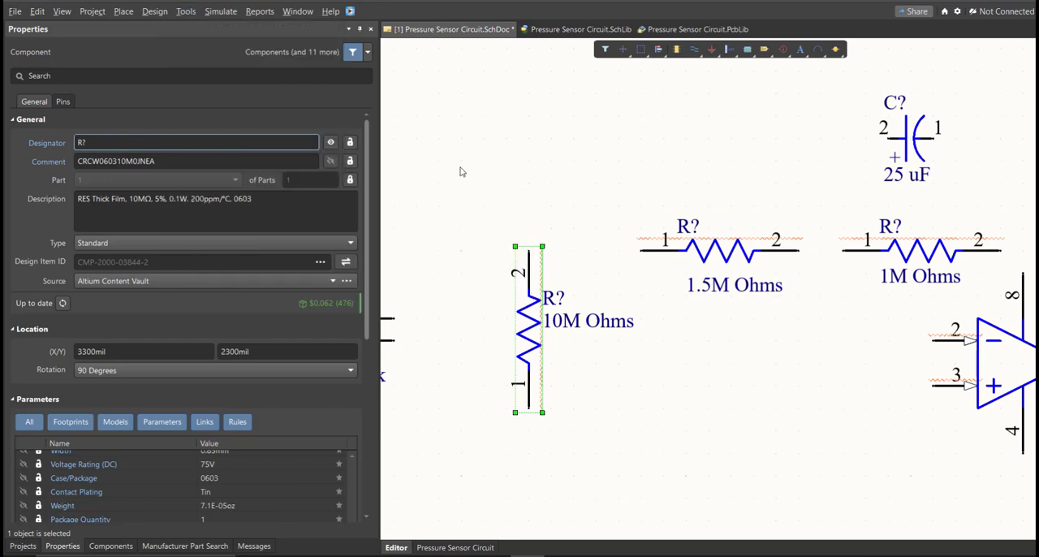
{"action": "left_click", "coordinate": [481, 448]}
{"action": "left_click", "coordinate": [641, 317]}
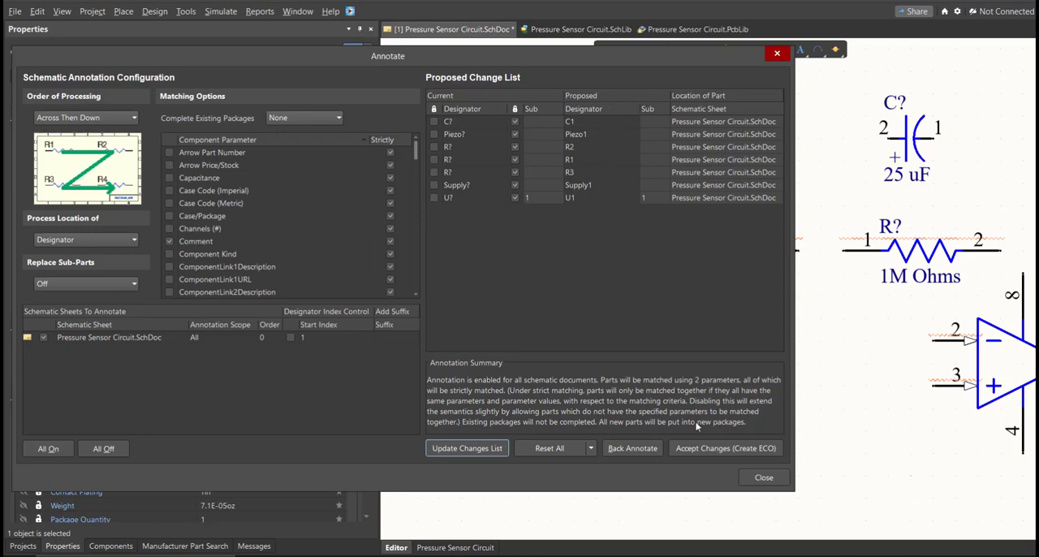
- Accept the proposed designators as an engineering change order, execute the changes and close the annotation dialogs
{"action": "left_click", "coordinate": [703, 456]}
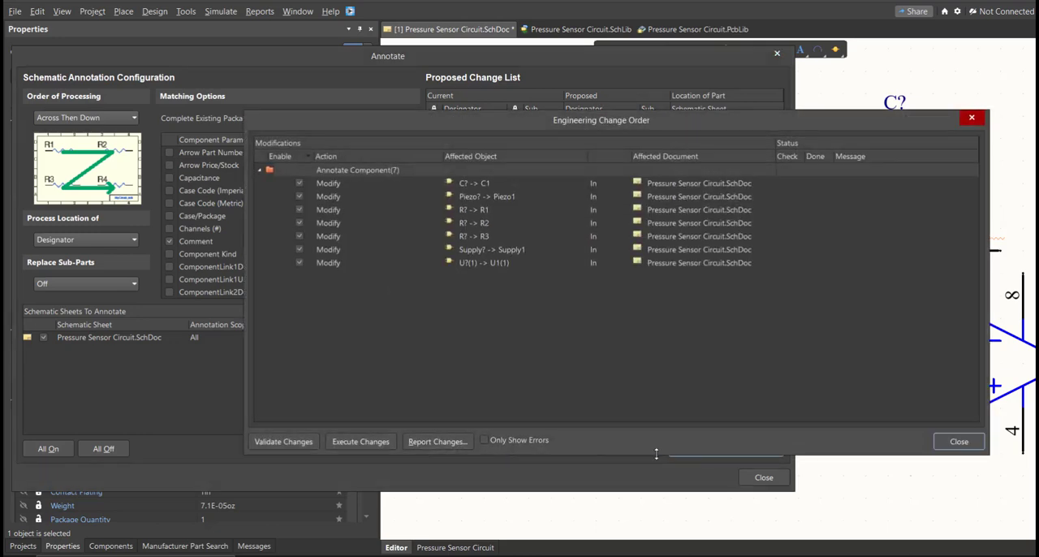
{"action": "left_click", "coordinate": [354, 444]}
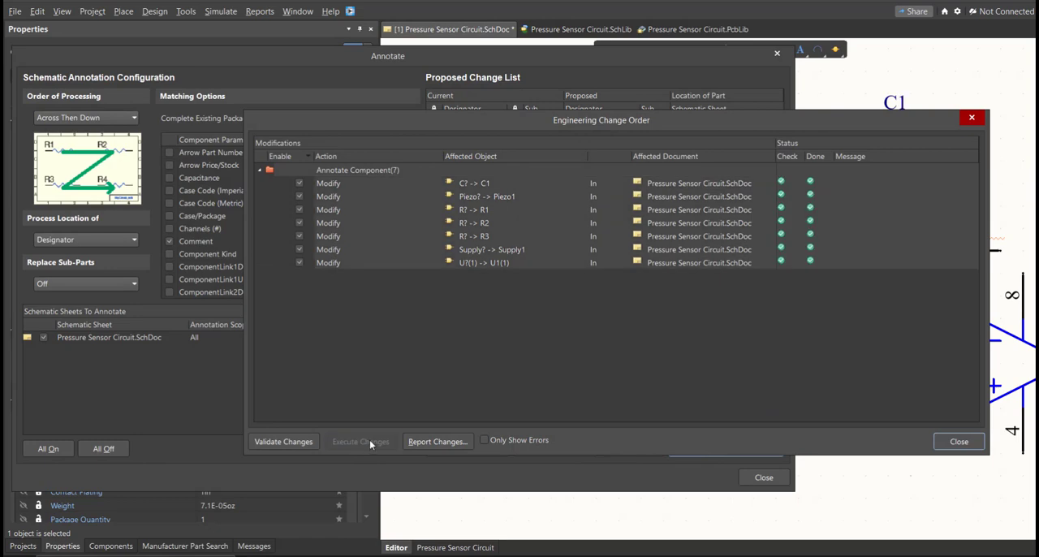
{"action": "left_click", "coordinate": [961, 443]}
{"action": "left_click", "coordinate": [955, 476]}
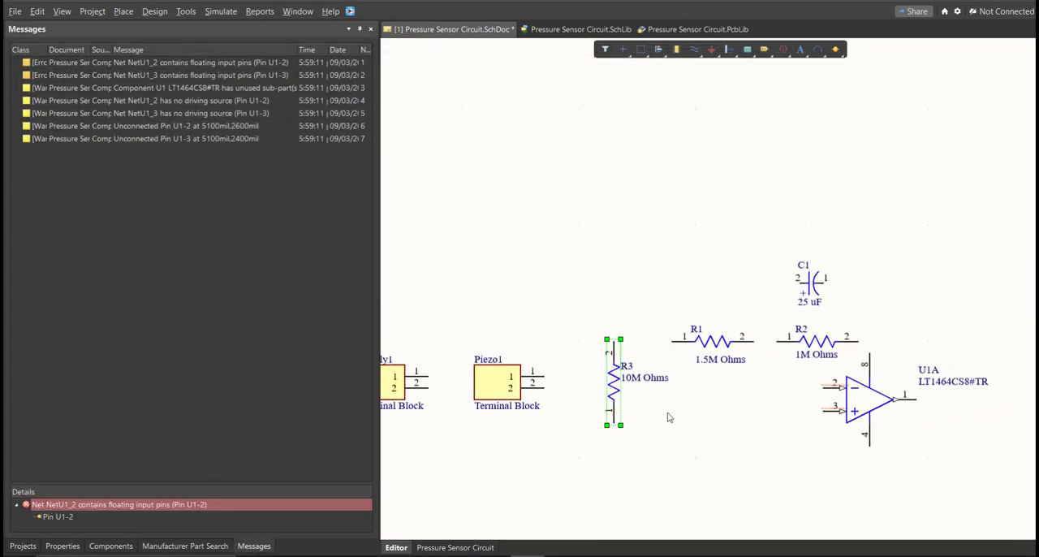
- Wire pin 1 of the Supply1 terminal block to pin 1 of Piezo1, routing the wire above the Piezo1 block
{"action": "scroll", "coordinate": [822, 453], "scroll_direction": "down", "scroll_amount": 1, "text": "ctrl"}
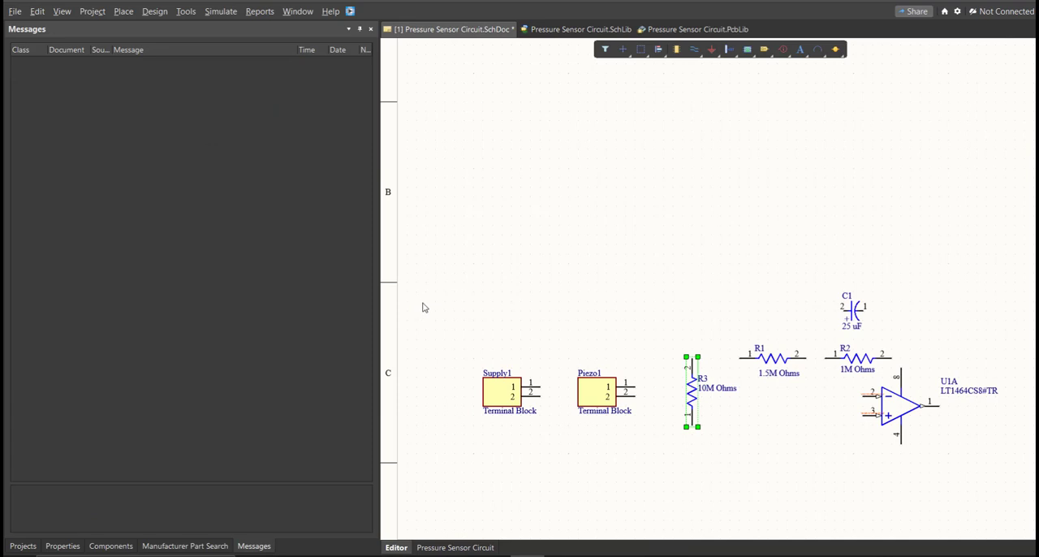
{"action": "left_click", "coordinate": [124, 11]}
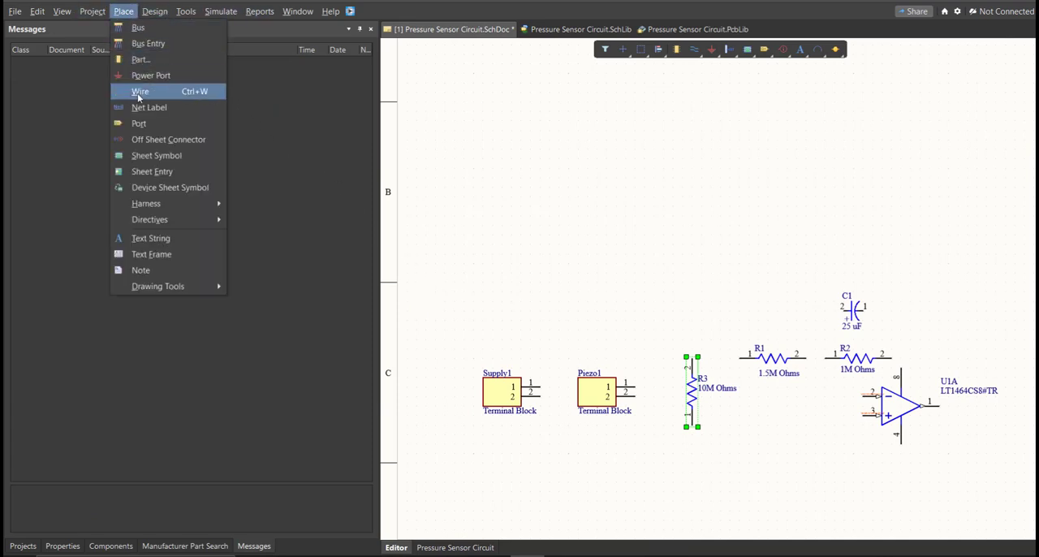
{"action": "left_click", "coordinate": [162, 94]}
{"action": "scroll", "coordinate": [557, 387], "scroll_direction": "up", "scroll_amount": 3, "text": "ctrl"}
{"action": "left_click", "coordinate": [519, 384]}
{"action": "left_click", "coordinate": [542, 237]}
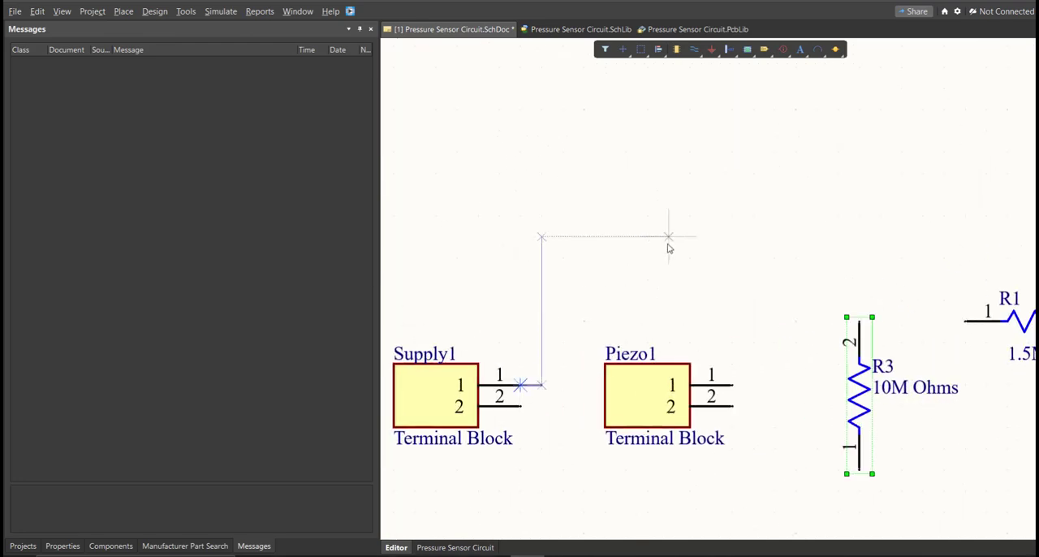
{"action": "left_click", "coordinate": [776, 364]}
{"action": "left_click", "coordinate": [733, 384]}
- Wire Piezo1 pin 2 to pin 1 of R3, and R3 pin 2 to the corner of the Supply1–Piezo1 wire
{"action": "left_click", "coordinate": [733, 406]}
{"action": "left_click", "coordinate": [775, 405]}
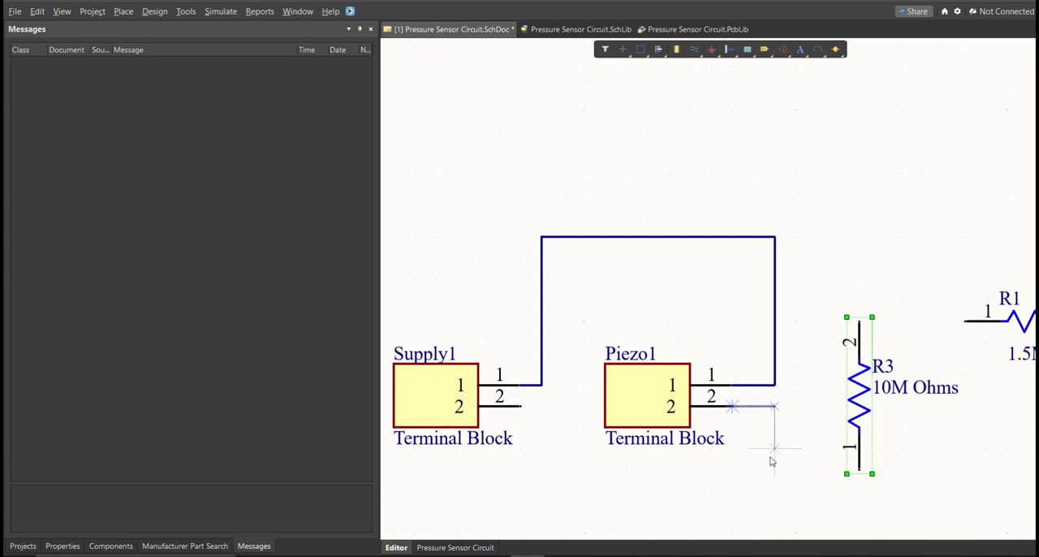
{"action": "left_click", "coordinate": [859, 469]}
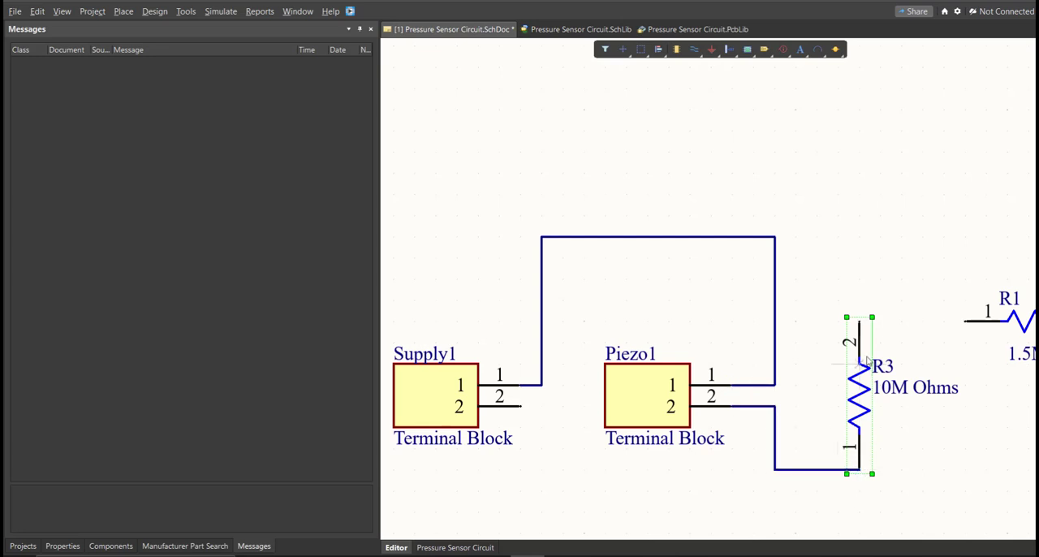
{"action": "left_click", "coordinate": [865, 324]}
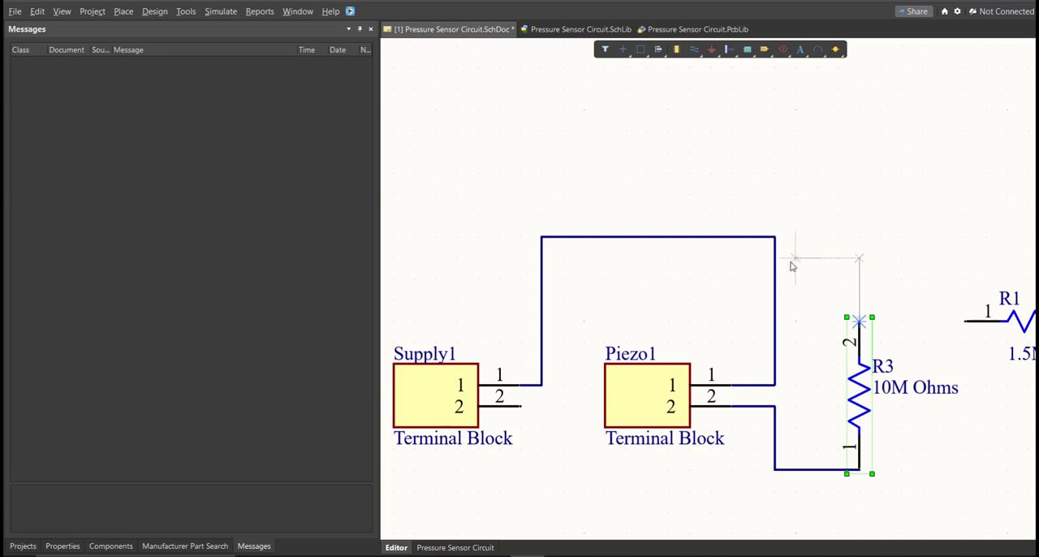
{"action": "left_click", "coordinate": [775, 237]}
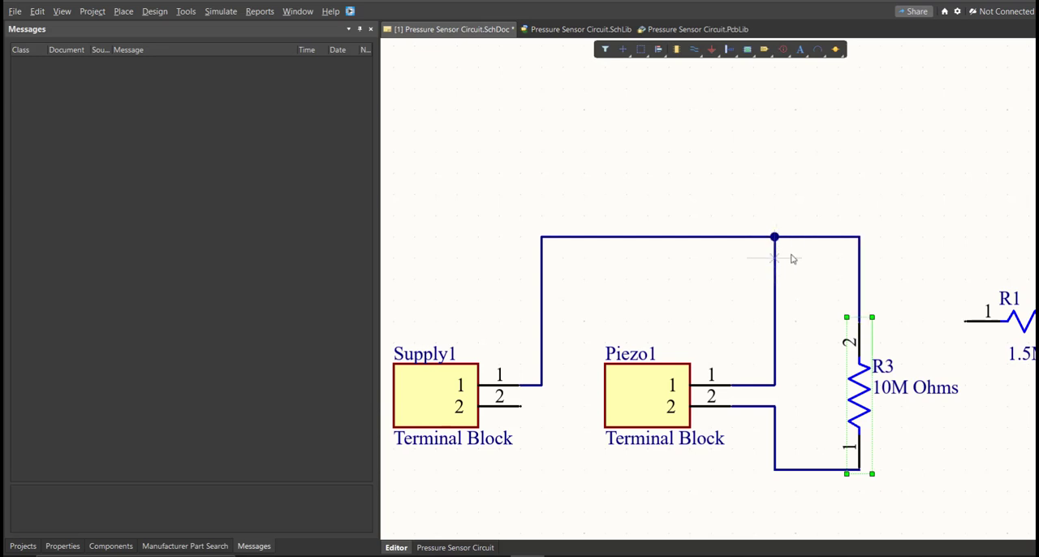
- Wire pin 1 of R1 across to R3's vertical wire and up to its upper corner
{"action": "scroll", "coordinate": [755, 260], "scroll_direction": "right", "scroll_amount": 4, "text": "shift"}
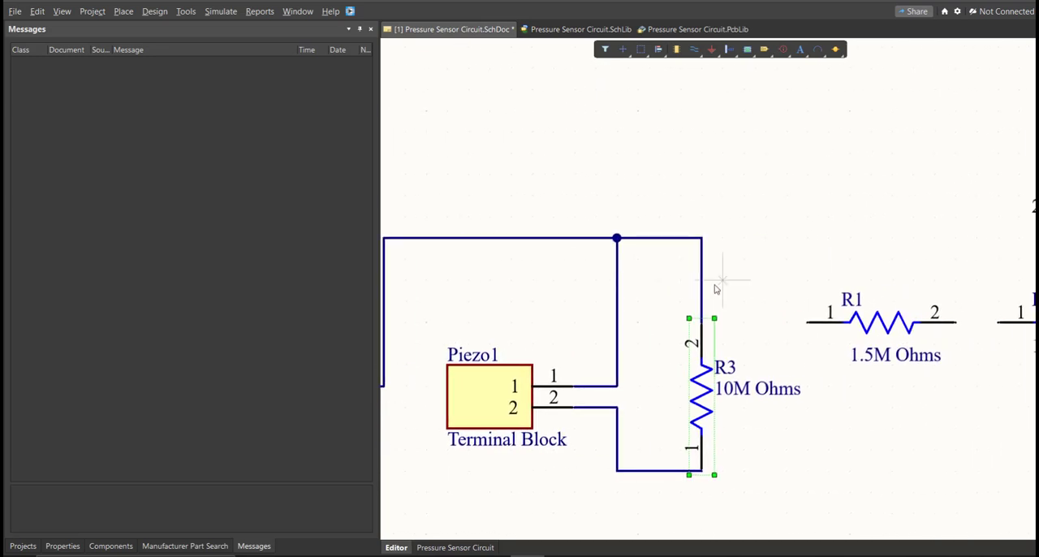
{"action": "left_click", "coordinate": [807, 322]}
{"action": "left_click", "coordinate": [703, 323]}
{"action": "left_click", "coordinate": [703, 238]}
{"action": "scroll", "coordinate": [797, 236], "scroll_direction": "right", "scroll_amount": 3, "text": "shift"}
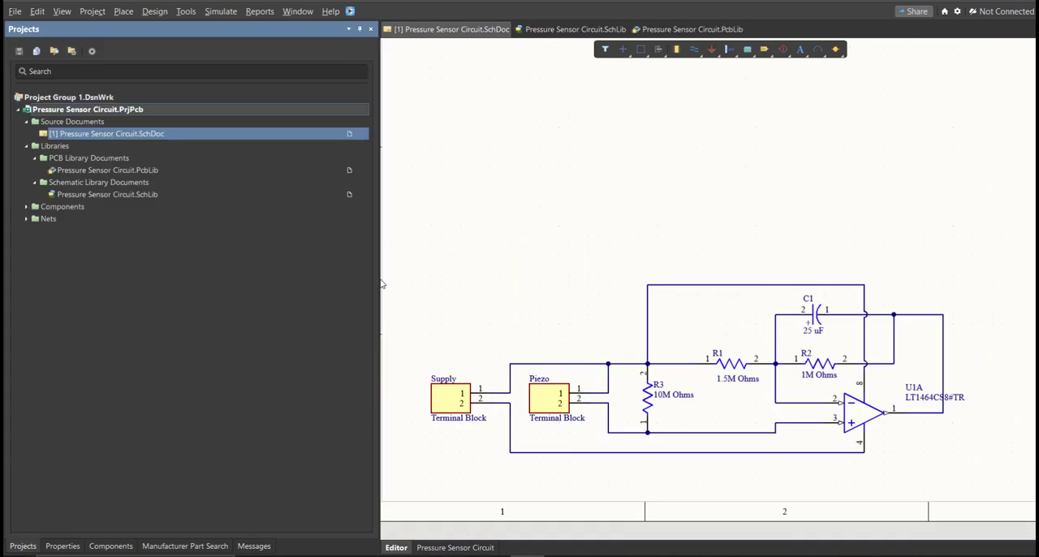
- Narrow the side panel, open the schematic sheet's document options and switch its units to mm
{"action": "left_click_drag", "start_coordinate": [371, 279], "coordinate": [302, 279]}
{"action": "right_click_drag", "start_coordinate": [500, 379], "coordinate": [497, 370]}
{"action": "scroll", "coordinate": [496, 367], "scroll_direction": "down", "scroll_amount": 6, "text": "ctrl"}
{"action": "right_click_drag", "start_coordinate": [609, 326], "coordinate": [573, 358]}
{"action": "scroll", "coordinate": [573, 358], "scroll_direction": "up", "scroll_amount": 1, "text": "ctrl"}
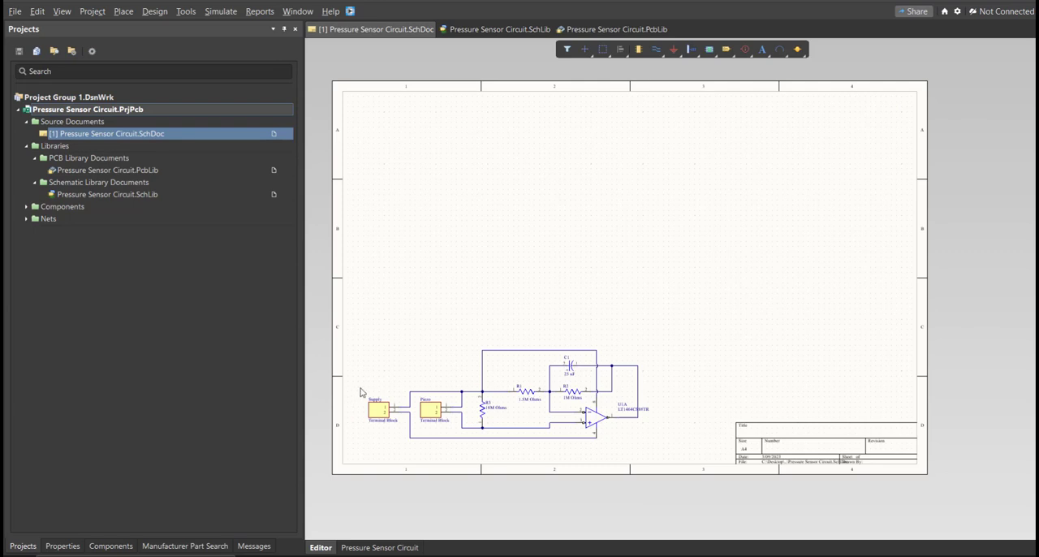
{"action": "left_click", "coordinate": [63, 546]}
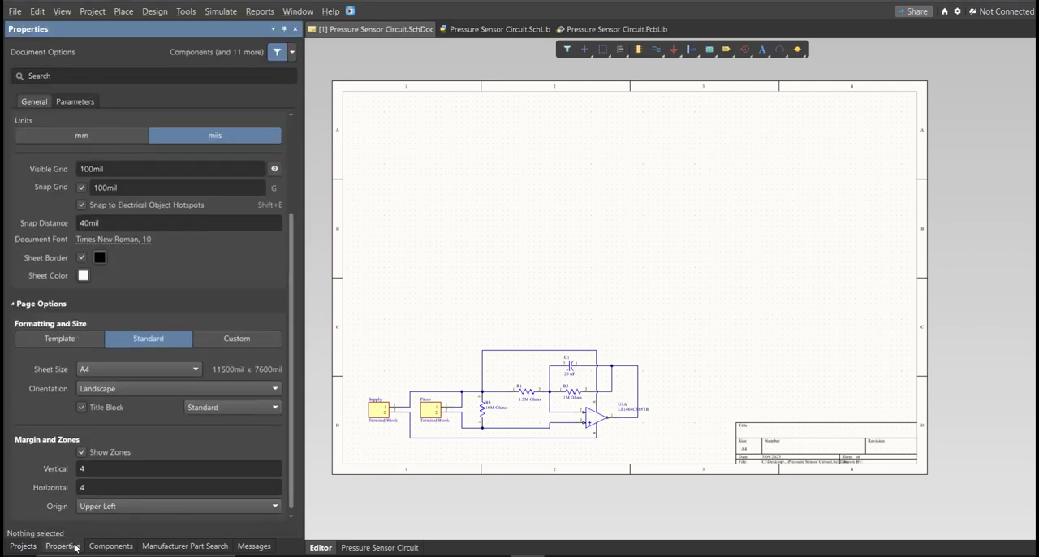
{"action": "left_click", "coordinate": [98, 135]}
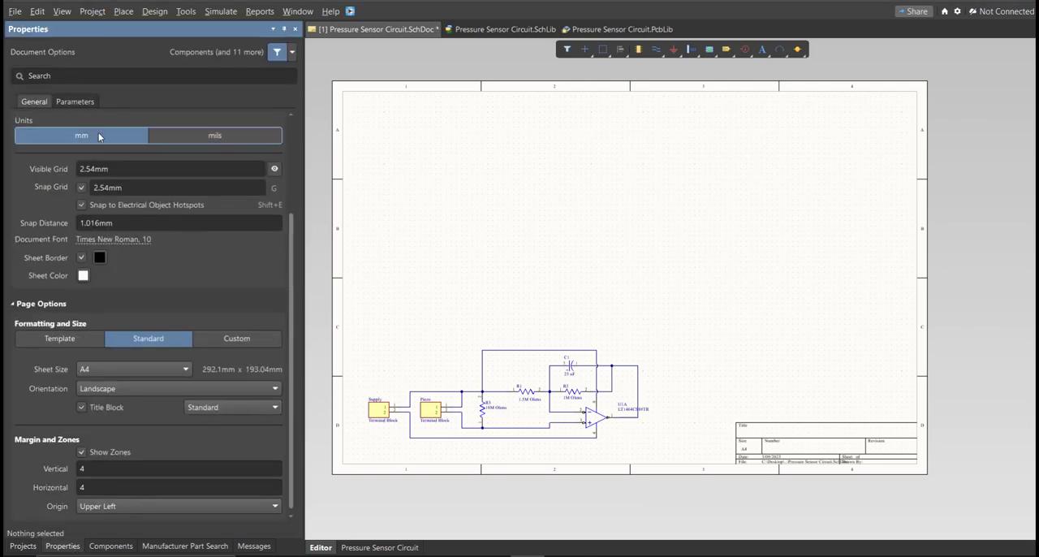
- Give the schematic sheet a custom size, 200 mm wide and 100 mm high
{"action": "left_click", "coordinate": [211, 344]}
{"action": "scroll", "coordinate": [203, 300], "scroll_direction": "down", "scroll_amount": 1}
{"action": "double_click", "coordinate": [134, 348]}
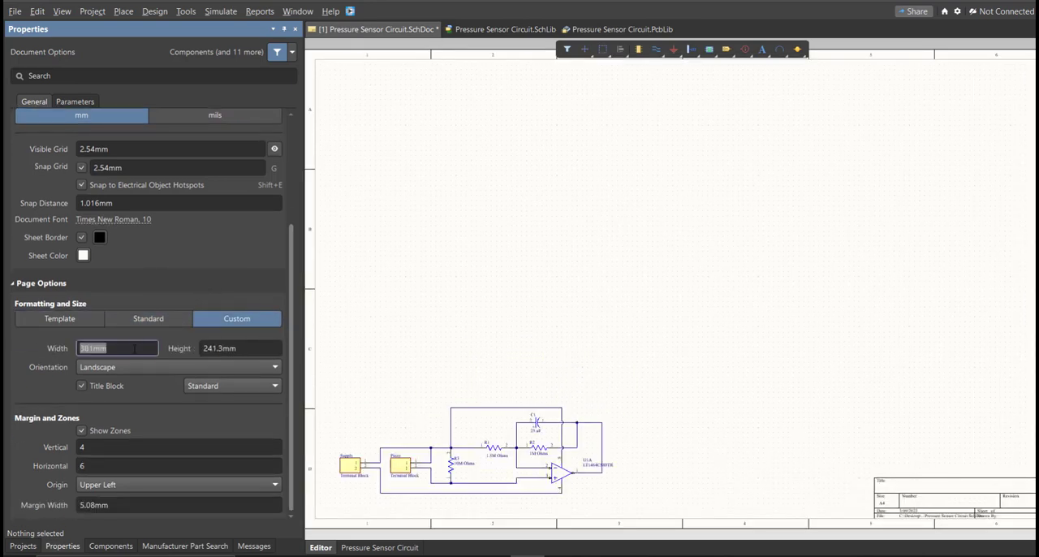
{"action": "type", "text": "200"}
{"action": "key", "text": "Tab"}
{"action": "type", "text": "10"}
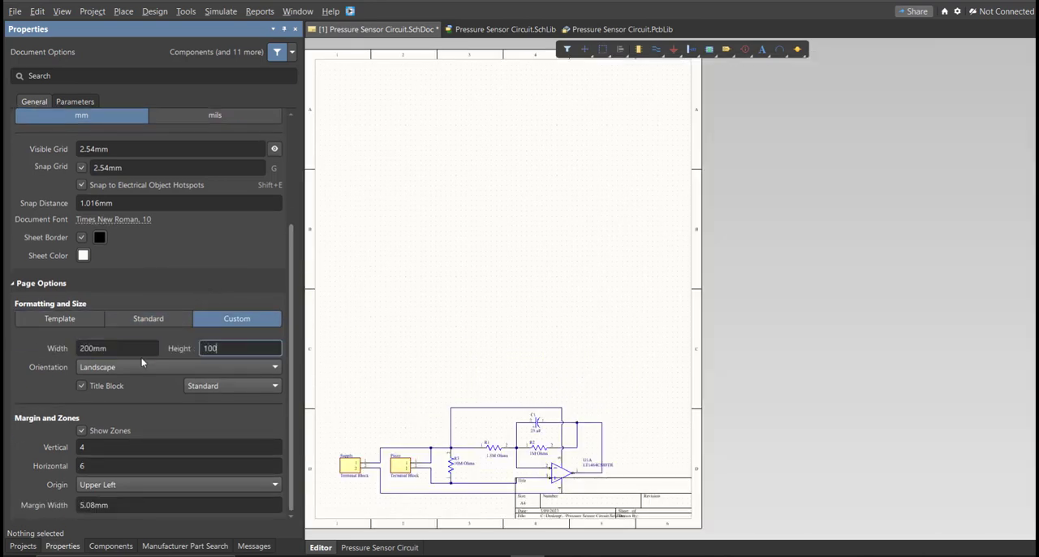
{"action": "type", "text": "0"}
- Set the sheet's margin zones to 2 vertical and 3 horizontal
{"action": "double_click", "coordinate": [83, 447]}
{"action": "type", "text": "2"}
{"action": "double_click", "coordinate": [96, 465]}
{"action": "type", "text": "3"}
{"action": "key", "text": "Return"}
- Move the whole circuit to the middle of the sheet, clear of the title block, and save the schematic
{"action": "left_click_drag", "start_coordinate": [535, 335], "coordinate": [556, 290]}
{"action": "right_click_drag", "start_coordinate": [523, 426], "coordinate": [649, 342]}
{"action": "left_click", "coordinate": [637, 360]}
{"action": "scroll", "coordinate": [645, 339], "scroll_direction": "up", "scroll_amount": 3, "text": "ctrl"}
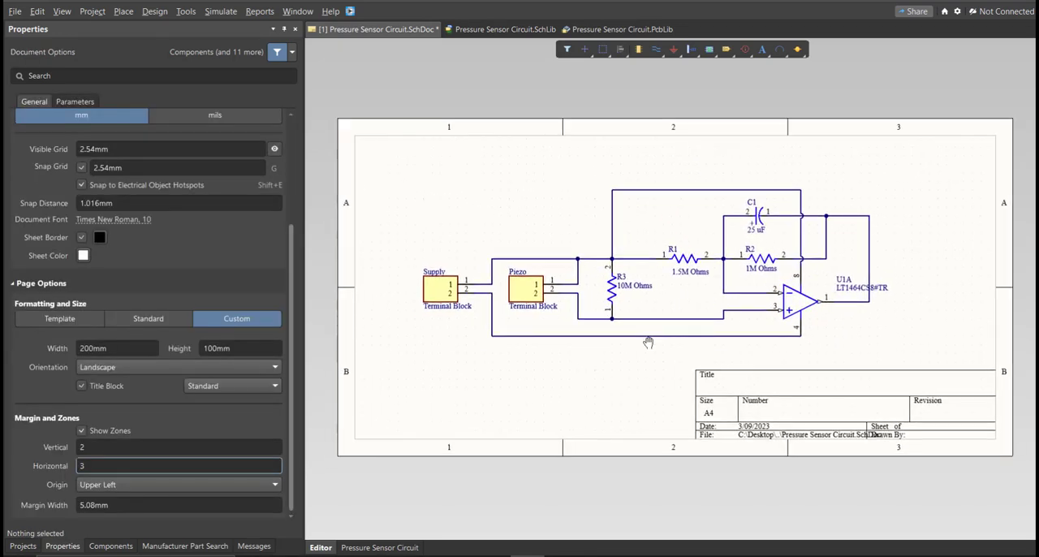
{"action": "key", "text": "ctrl+s"}
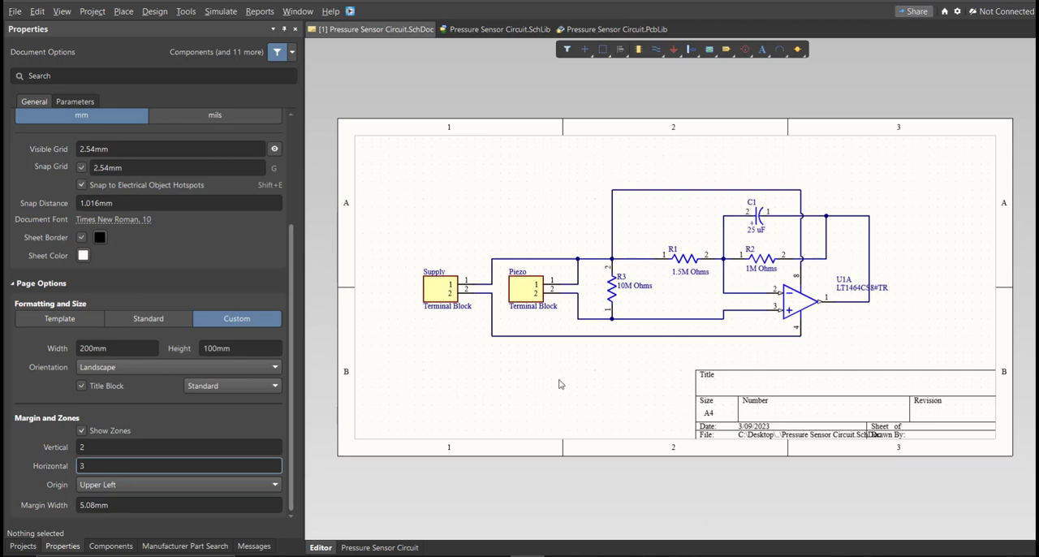
- Validate the Pressure Sensor Circuit.PrjPcb project and check the compile messages
{"action": "left_click", "coordinate": [23, 545]}
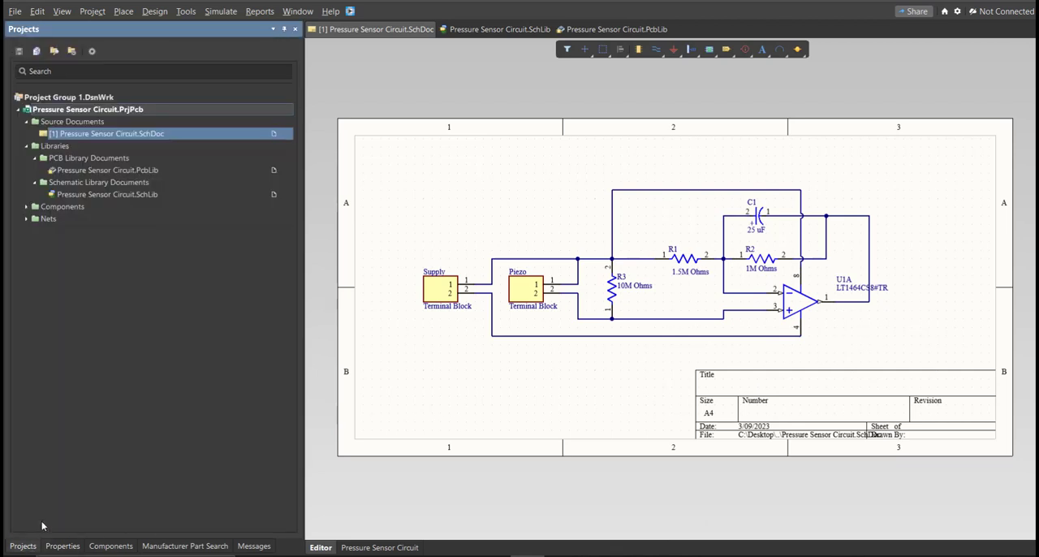
{"action": "right_click", "coordinate": [240, 111]}
{"action": "left_click", "coordinate": [288, 126]}
{"action": "left_click", "coordinate": [254, 546]}
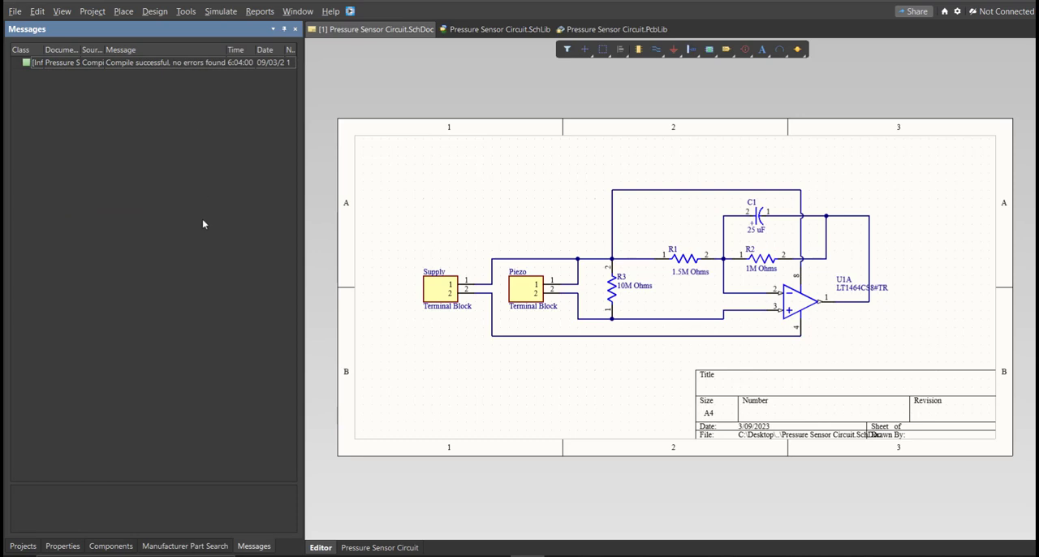
{"action": "left_click", "coordinate": [414, 222]}
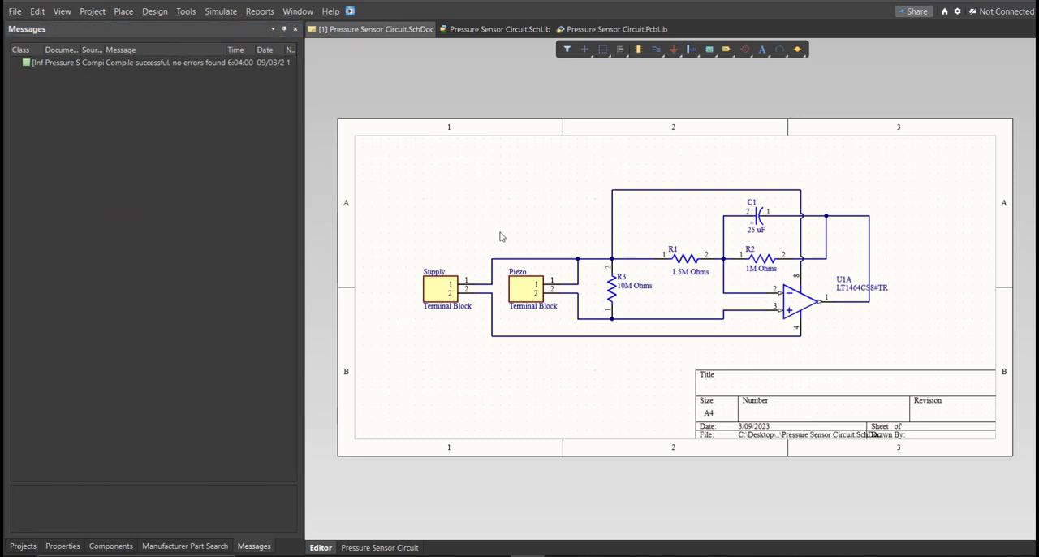
- Add a new PCB document to the Pressure Sensor Circuit project
{"action": "left_click", "coordinate": [22, 546]}
{"action": "left_click", "coordinate": [14, 12]}
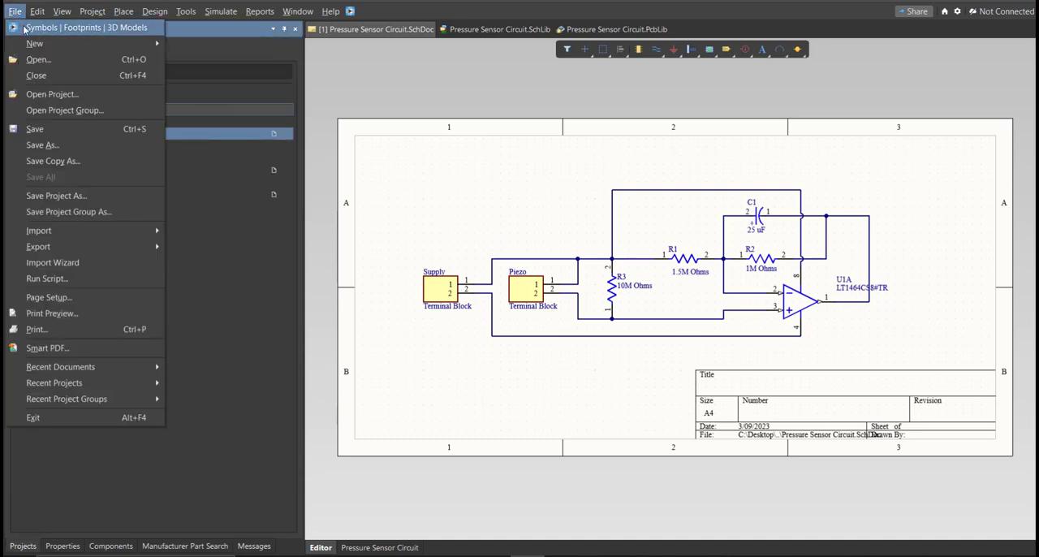
{"action": "mouse_move", "coordinate": [81, 43]}
{"action": "left_click", "coordinate": [257, 79]}
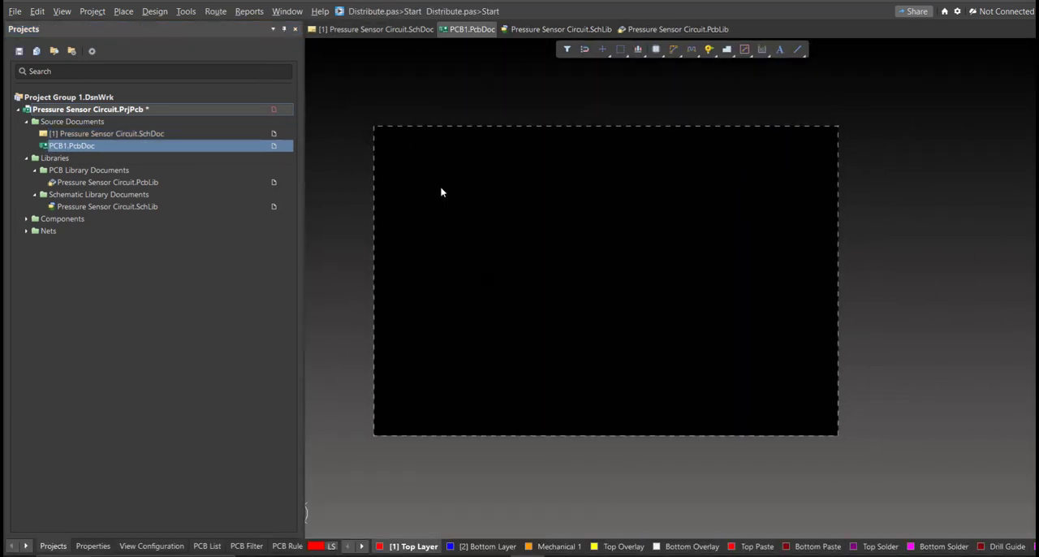
- Save the new PCB document as "Pressure Sensor Circuit" in the project folder and save the project
{"action": "key", "text": "ctrl+s"}
{"action": "type", "text": "p"}
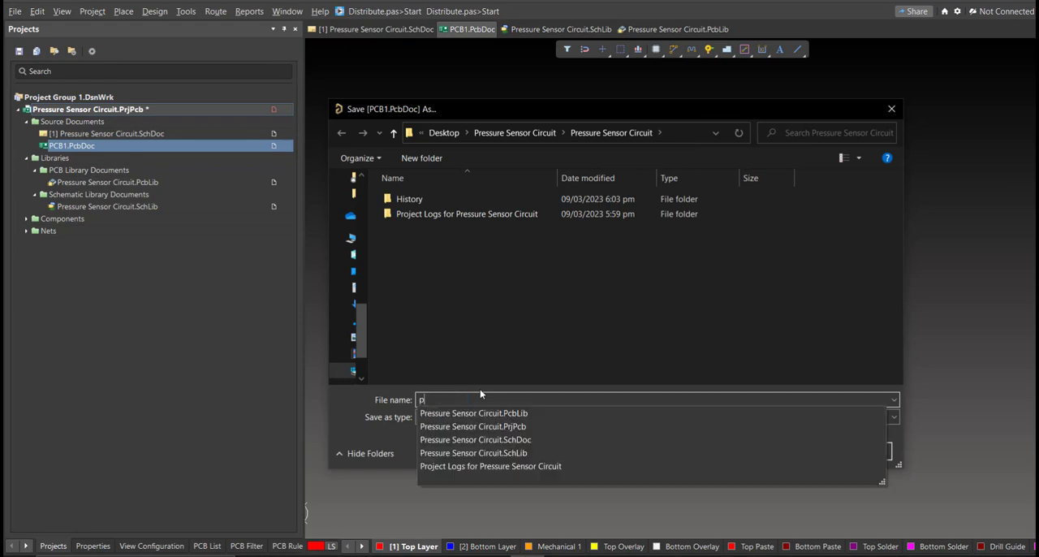
{"action": "left_click", "coordinate": [535, 411]}
{"action": "key", "text": "BackSpace"}
{"action": "key", "text": "BackSpace"}
{"action": "key", "text": "BackSpace"}
{"action": "key", "text": "BackSpace"}
{"action": "left_click", "coordinate": [601, 322]}
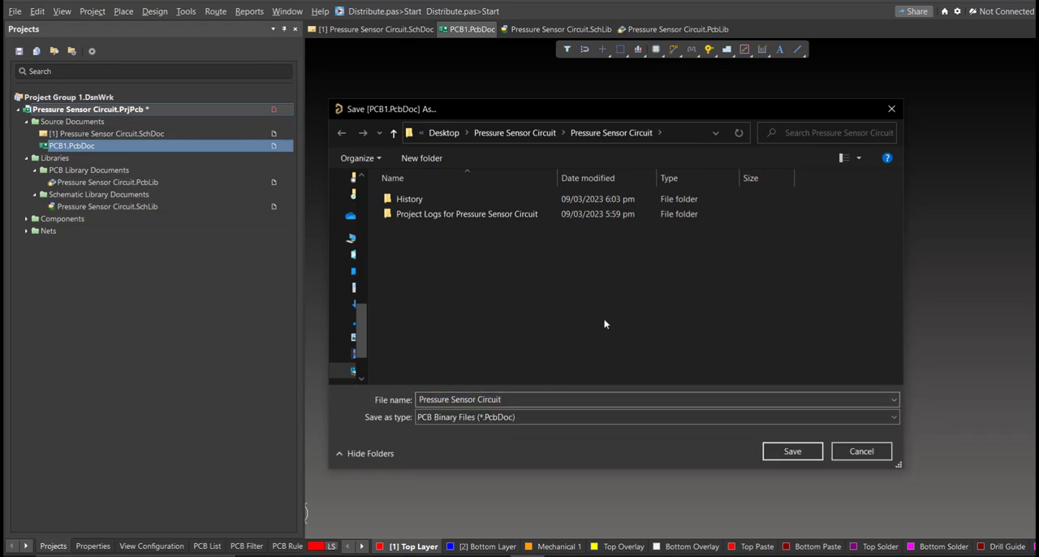
{"action": "left_click", "coordinate": [793, 451]}
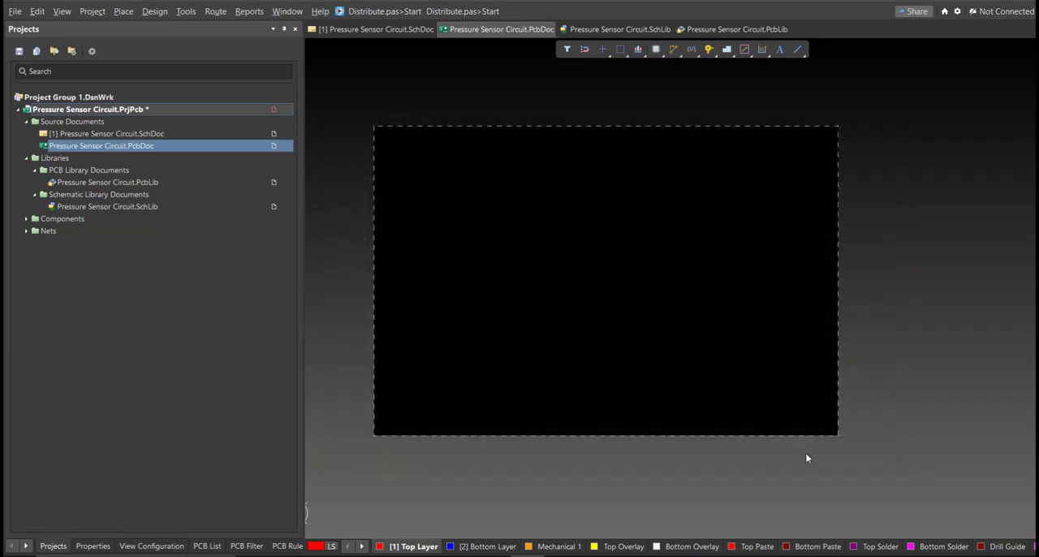
{"action": "right_click", "coordinate": [275, 112]}
{"action": "left_click", "coordinate": [335, 171]}
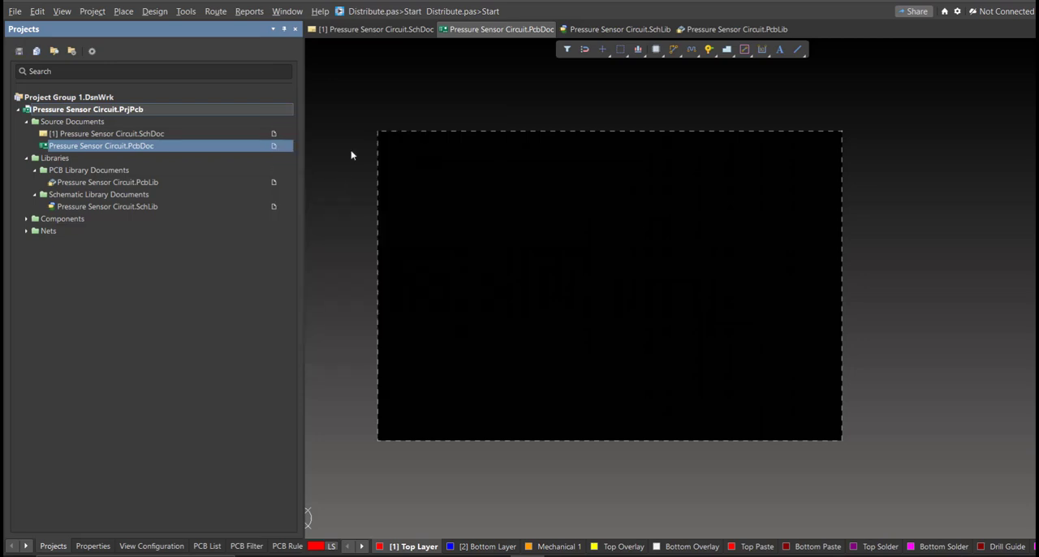
- Update Pressure Sensor Circuit.PcbDoc from the schematic, validating and executing the engineering change order, and close it
{"action": "left_click", "coordinate": [375, 30]}
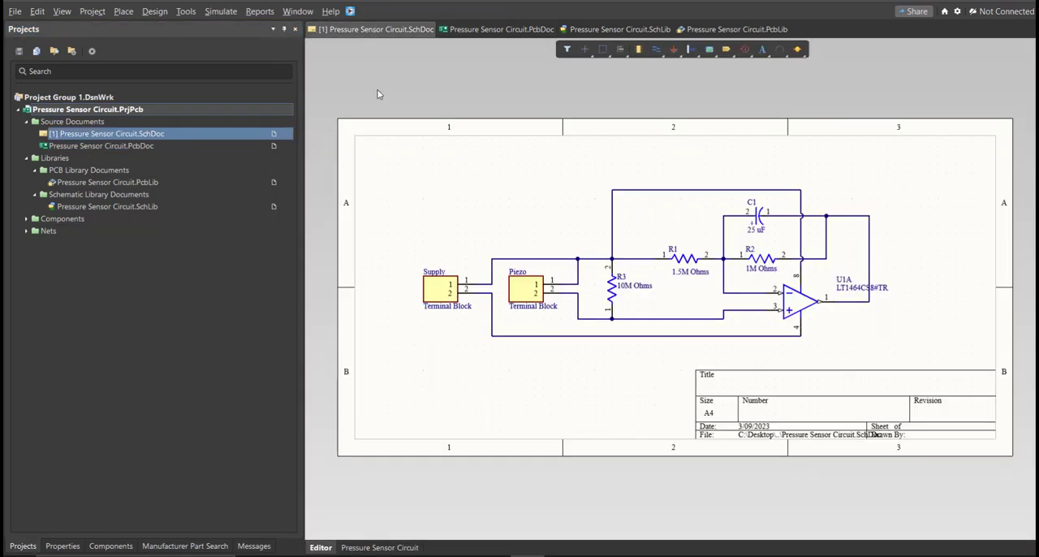
{"action": "left_click", "coordinate": [154, 11]}
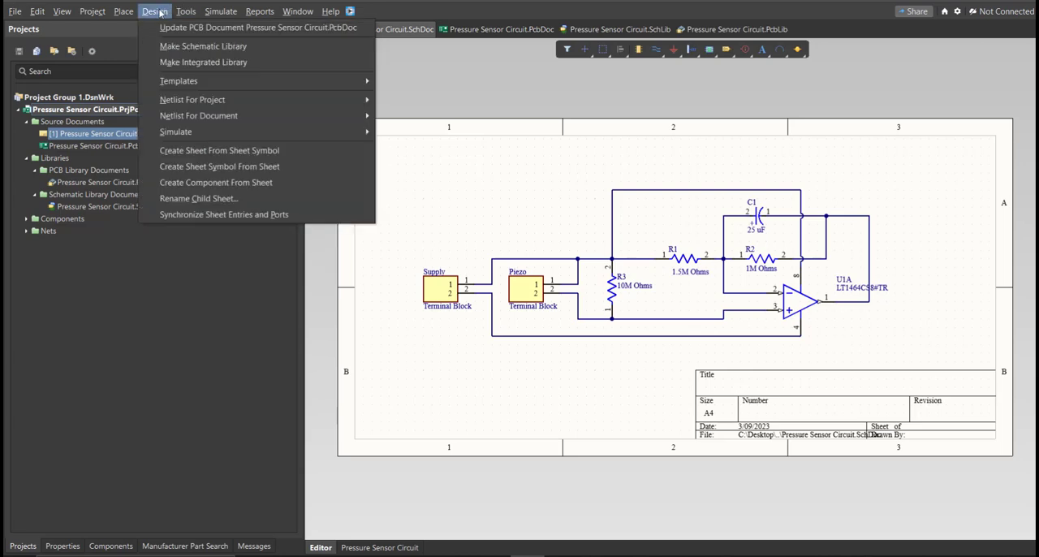
{"action": "left_click", "coordinate": [207, 29]}
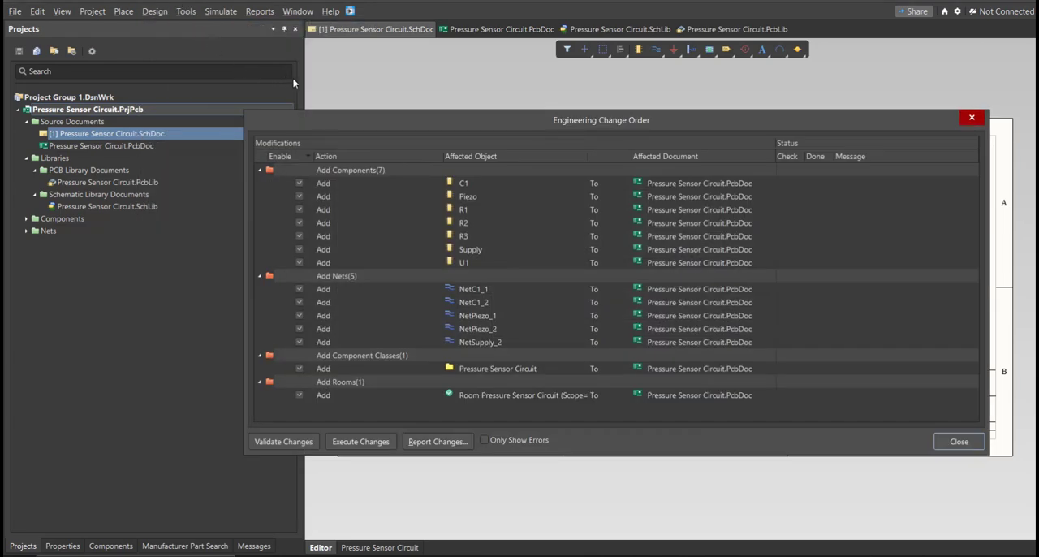
{"action": "left_click_drag", "start_coordinate": [439, 122], "coordinate": [473, 125]}
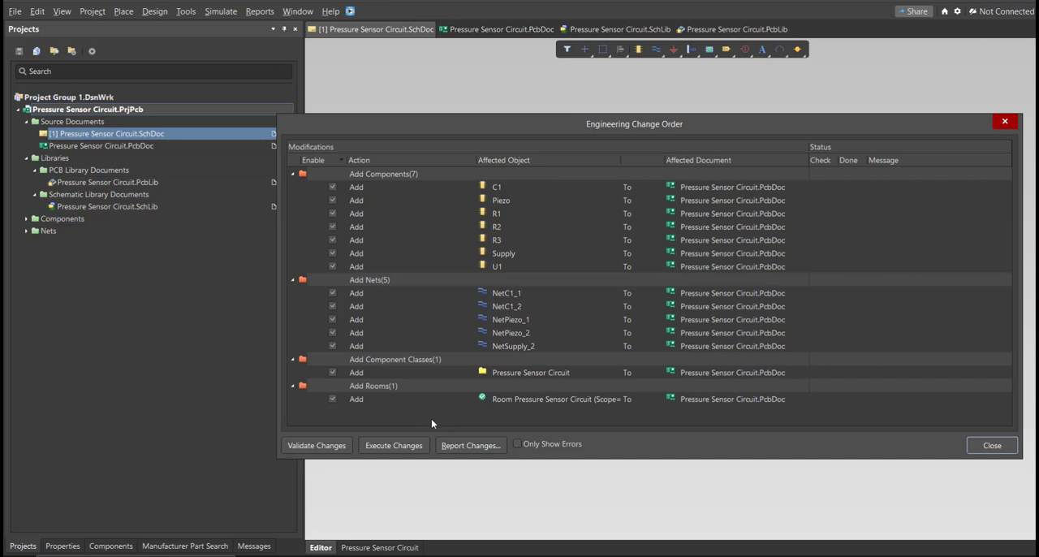
{"action": "left_click", "coordinate": [325, 446]}
{"action": "left_click", "coordinate": [383, 447]}
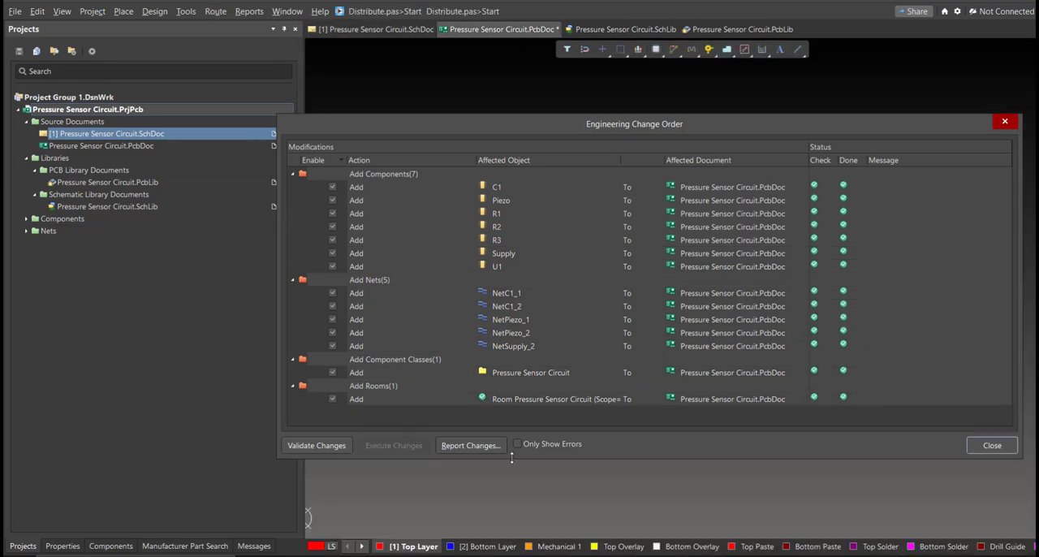
{"action": "left_click", "coordinate": [979, 444]}
- Delete the Pressure Sensor Circuit room around the imported components in the PCB
{"action": "left_click", "coordinate": [760, 398]}
{"action": "right_click_drag", "start_coordinate": [761, 398], "coordinate": [822, 396]}
{"action": "scroll", "coordinate": [842, 394], "scroll_direction": "down", "scroll_amount": 1, "text": "ctrl"}
{"action": "key", "text": "Delete"}
- Rotate and arrange the footprints near the board's lower-left corner, with Supply and Piezo at the ends and U1, R1, R2, C1 and R3 between
{"action": "key", "text": "space"}
{"action": "left_click_drag", "start_coordinate": [900, 386], "coordinate": [446, 388]}
{"action": "key", "text": "space"}
{"action": "left_click_drag", "start_coordinate": [880, 381], "coordinate": [515, 391]}
{"action": "left_click_drag", "start_coordinate": [443, 386], "coordinate": [589, 388]}
{"action": "left_click_drag", "start_coordinate": [506, 392], "coordinate": [461, 392]}
{"action": "left_click", "coordinate": [588, 386]}
{"action": "left_click_drag", "start_coordinate": [822, 372], "coordinate": [523, 367]}
{"action": "left_click_drag", "start_coordinate": [889, 333], "coordinate": [567, 385]}
{"action": "scroll", "coordinate": [472, 363], "scroll_direction": "up", "scroll_amount": 3, "text": "ctrl"}
{"action": "left_click_drag", "start_coordinate": [583, 370], "coordinate": [592, 413]}
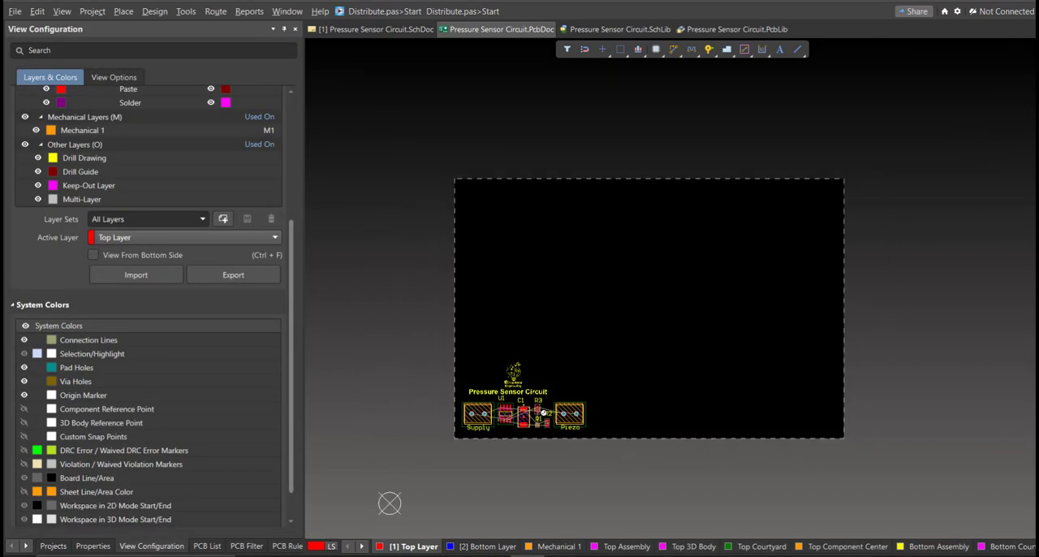
{"action": "scroll", "coordinate": [543, 414], "scroll_direction": "up", "scroll_amount": 3, "text": "ctrl"}
{"action": "right_click", "coordinate": [543, 413]}
- Edit the board shape in board planning mode, pulling its right edge inward to just beyond the Piezo terminal block
{"action": "right_click_drag", "start_coordinate": [501, 478], "coordinate": [487, 493]}
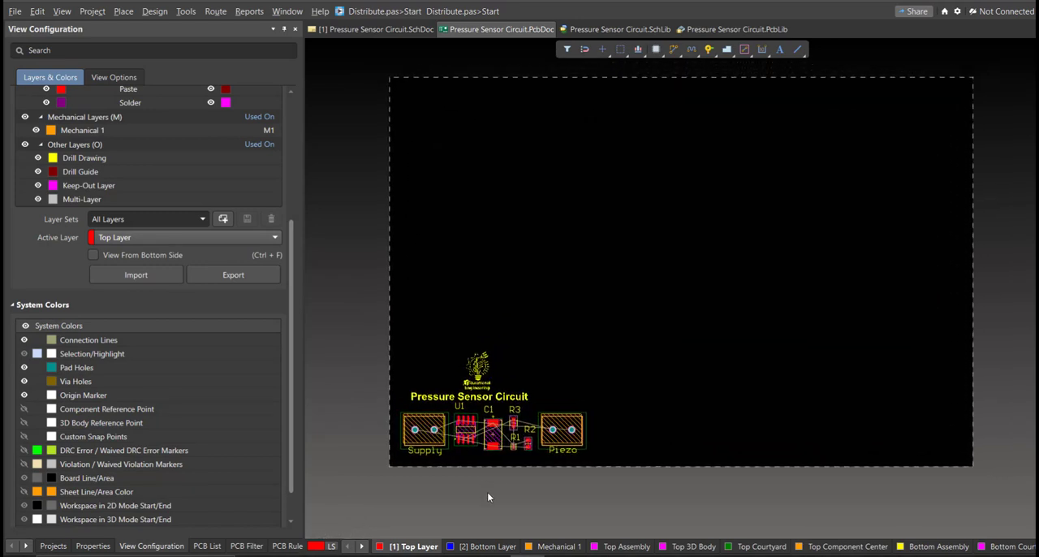
{"action": "key", "text": "1"}
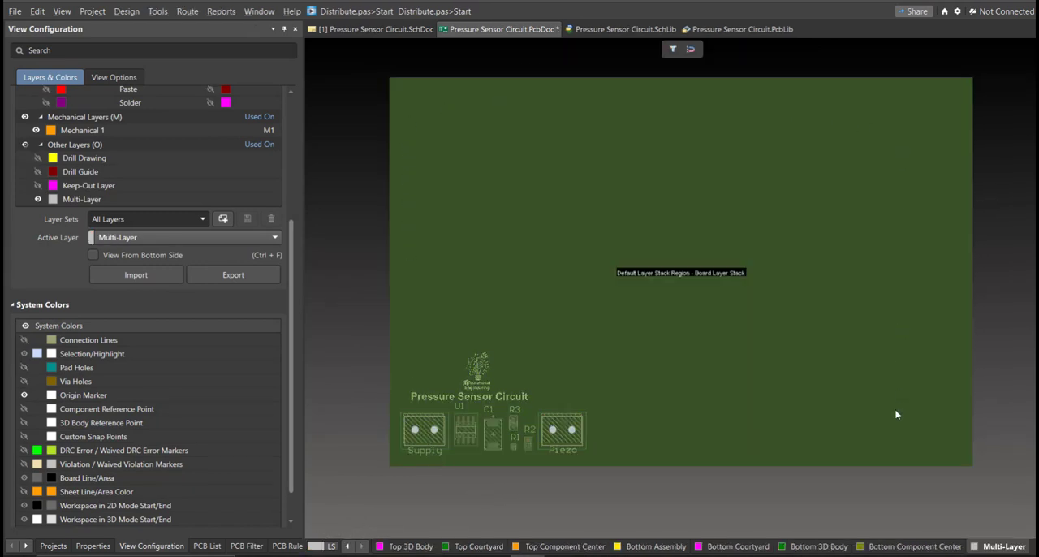
{"action": "left_click", "coordinate": [125, 11]}
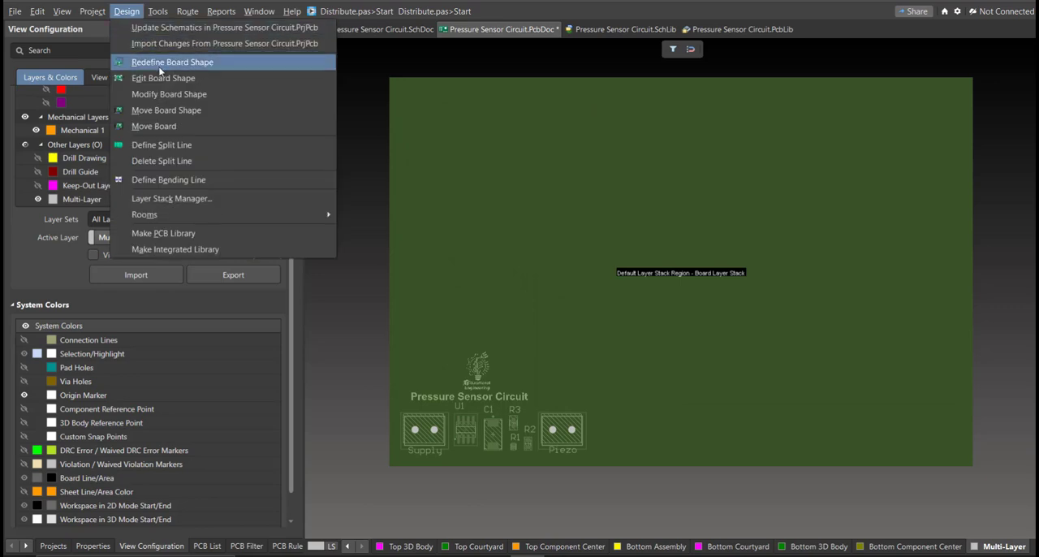
{"action": "left_click", "coordinate": [203, 77]}
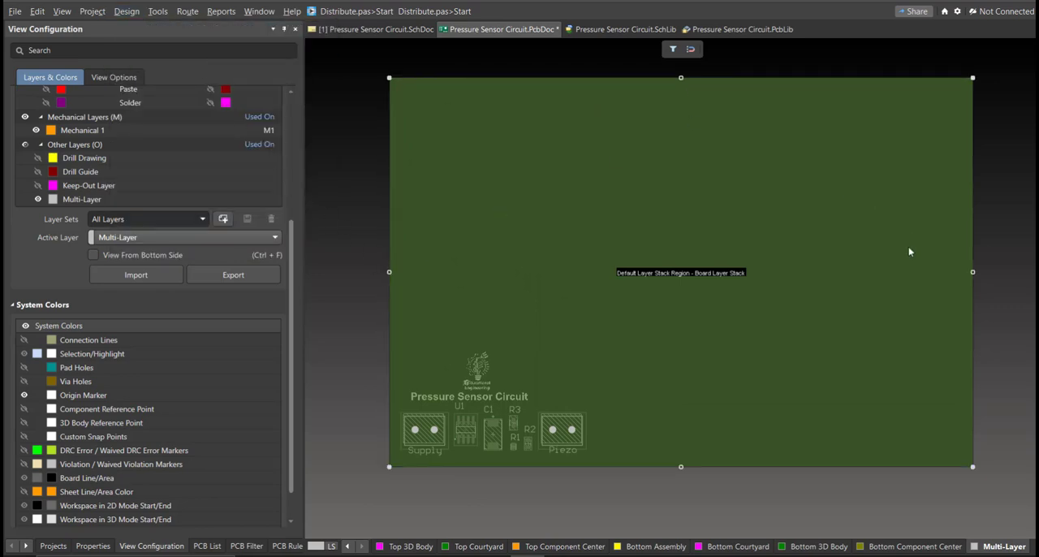
{"action": "left_click_drag", "start_coordinate": [974, 274], "coordinate": [593, 285]}
{"action": "scroll", "coordinate": [603, 284], "scroll_direction": "up", "scroll_amount": 1, "text": "ctrl"}
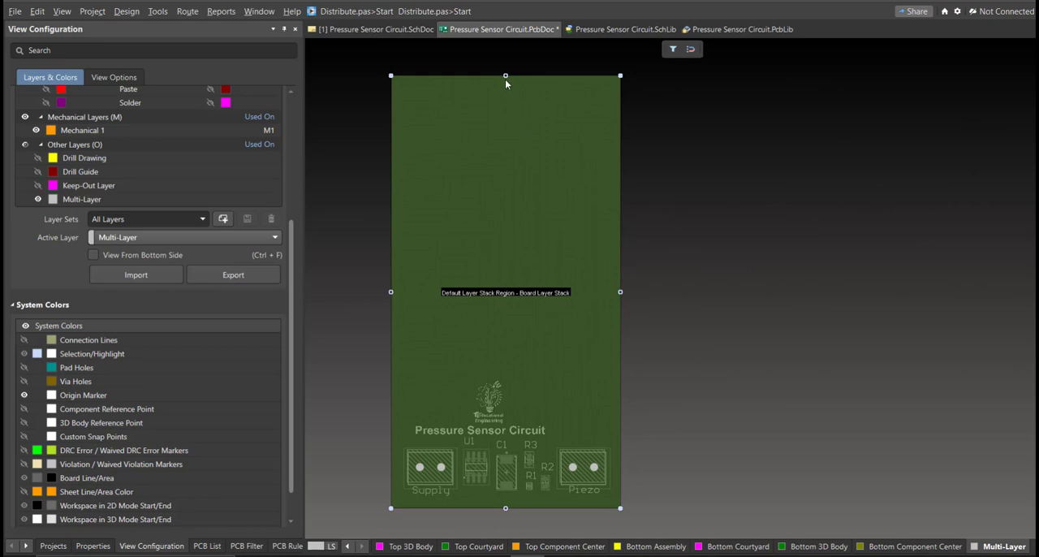
- Lower the board shape's upper edge to just above the Educational Engineering logo
{"action": "scroll", "coordinate": [487, 371], "scroll_direction": "up", "scroll_amount": 2, "text": "ctrl"}
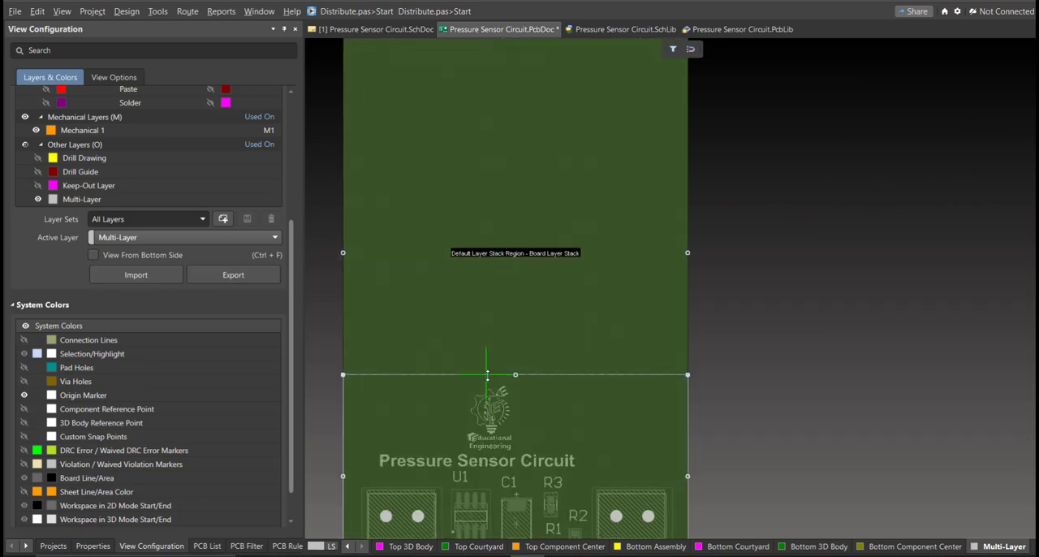
{"action": "left_click_drag", "start_coordinate": [487, 382], "coordinate": [487, 383]}
{"action": "right_click_drag", "start_coordinate": [542, 458], "coordinate": [587, 323]}
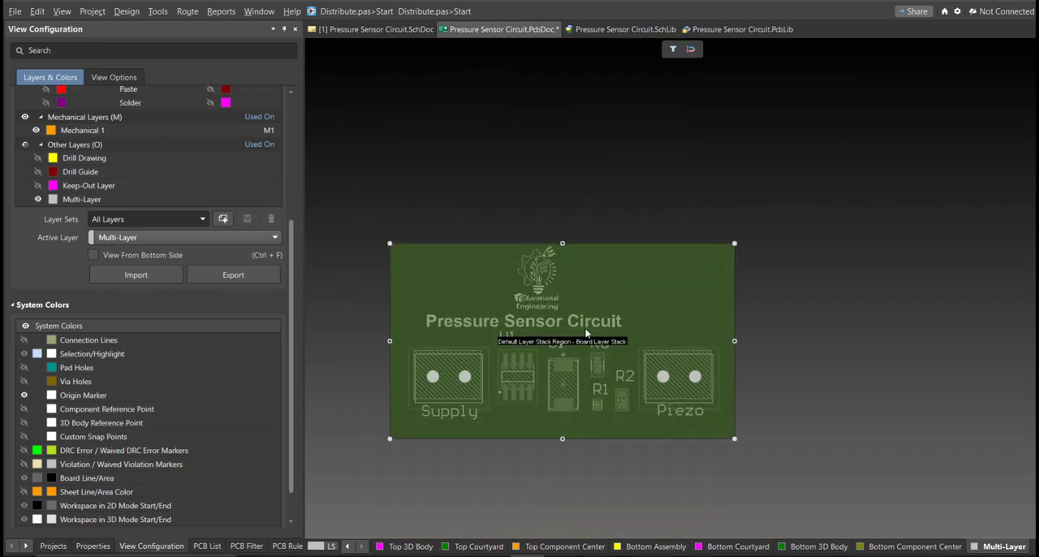
- Return to the 2D layout and shift the Educational Engineering logo and Pressure Sensor Circuit title rightward to centre them on the board
{"action": "scroll", "coordinate": [583, 327], "scroll_direction": "up", "scroll_amount": 1, "text": "ctrl"}
{"action": "right_click_drag", "start_coordinate": [553, 352], "coordinate": [578, 361]}
{"action": "key", "text": "2"}
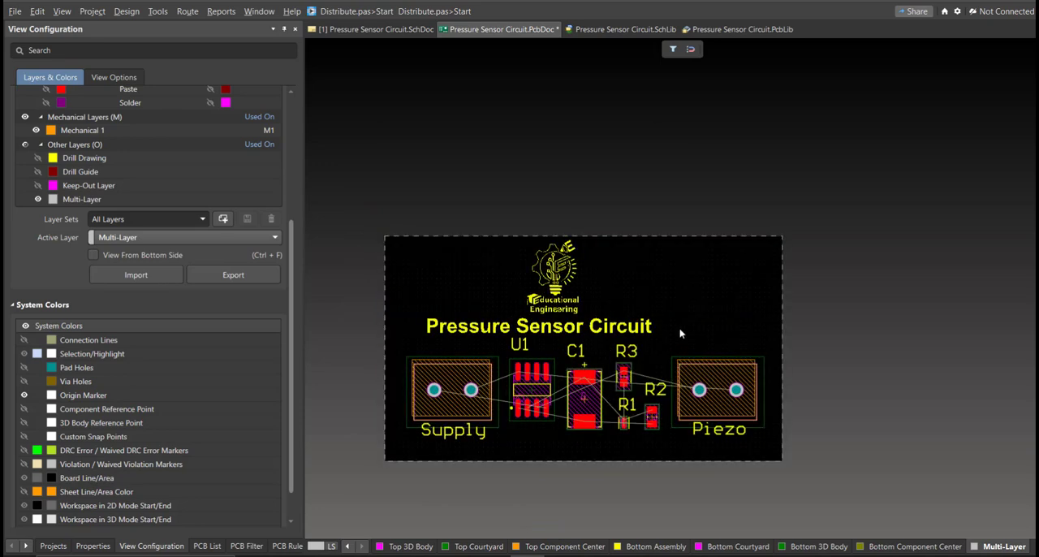
{"action": "mouse_move", "coordinate": [567, 304]}
{"action": "left_mouse_down"}
{"action": "mouse_move", "coordinate": [598, 302]}
{"action": "mouse_move", "coordinate": [587, 302]}
{"action": "left_mouse_up"}
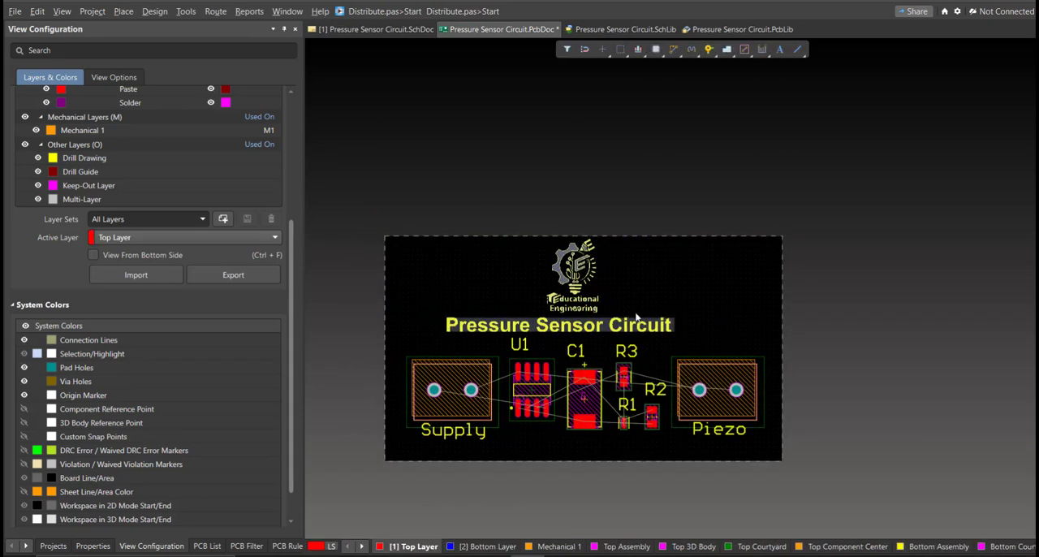
{"action": "left_click_drag", "start_coordinate": [693, 326], "coordinate": [698, 325]}
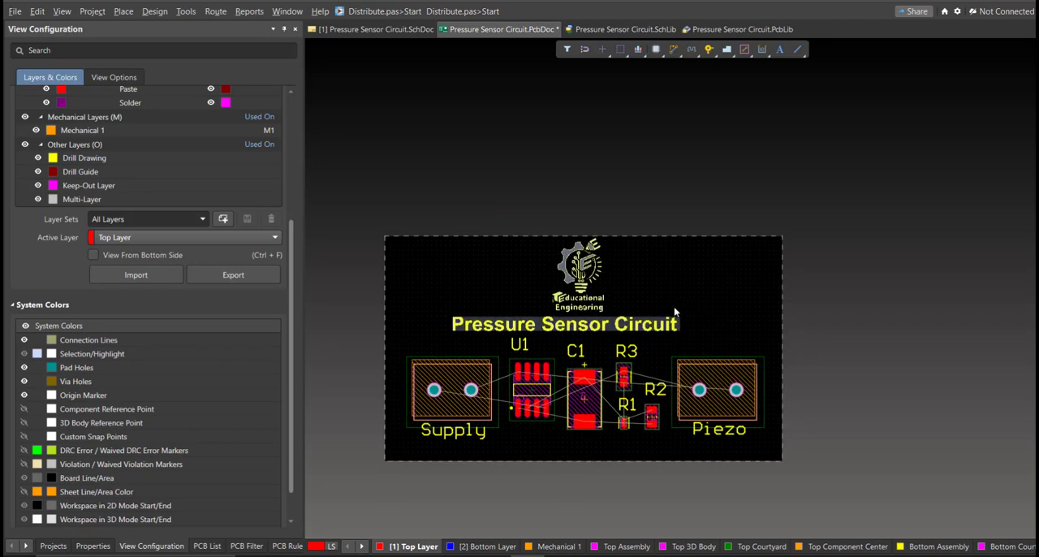
- Interactively route a Top Layer track from Supply pad 2 below the Supply label to U1 pad 4
{"action": "scroll", "coordinate": [547, 299], "scroll_direction": "up", "scroll_amount": 5, "text": "ctrl"}
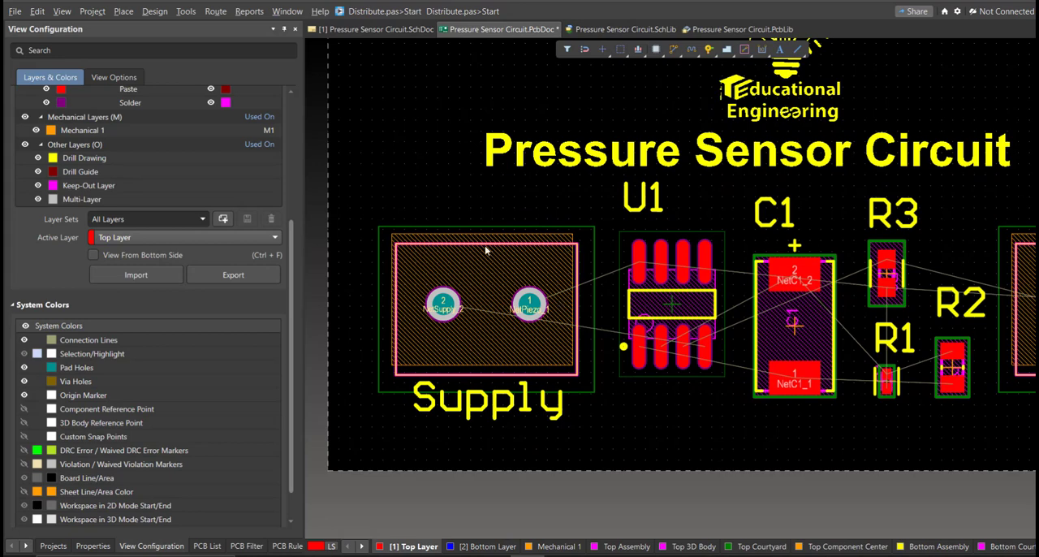
{"action": "left_click", "coordinate": [216, 12]}
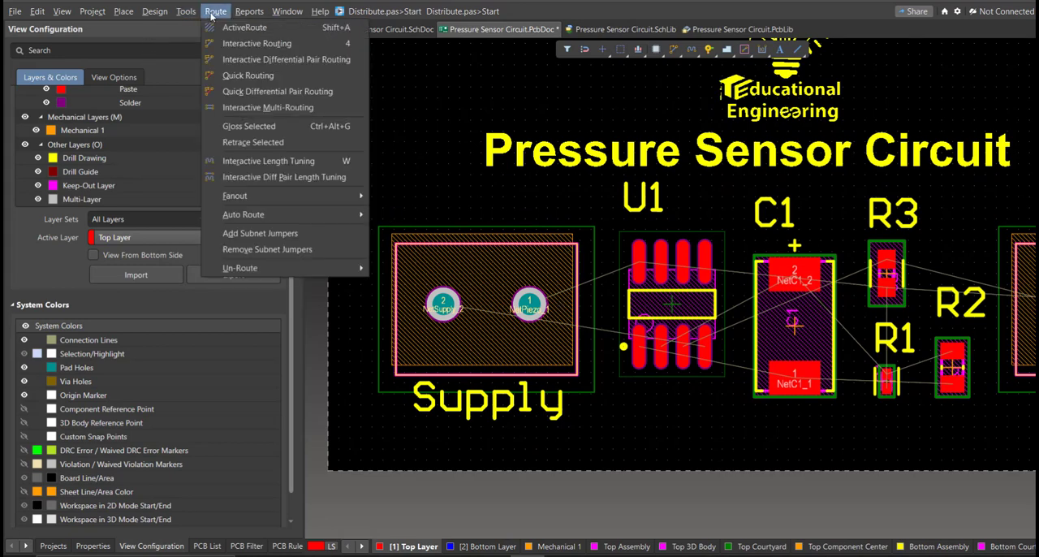
{"action": "left_click", "coordinate": [259, 44]}
{"action": "right_click_drag", "start_coordinate": [497, 225], "coordinate": [457, 162]}
{"action": "scroll", "coordinate": [457, 161], "scroll_direction": "down", "scroll_amount": 1, "text": "ctrl"}
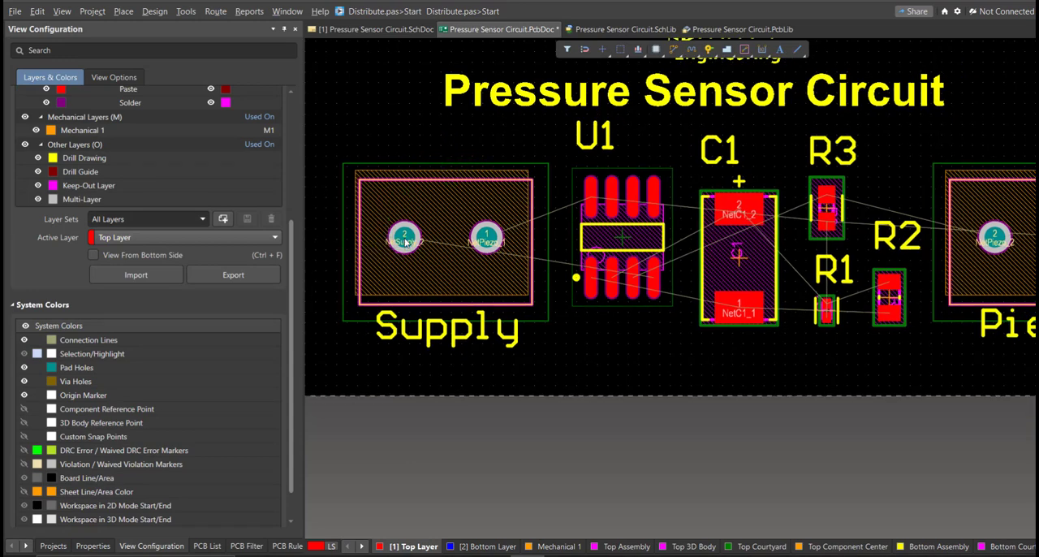
{"action": "left_click", "coordinate": [405, 240]}
{"action": "scroll", "coordinate": [409, 282], "scroll_direction": "up", "scroll_amount": 1, "text": "ctrl"}
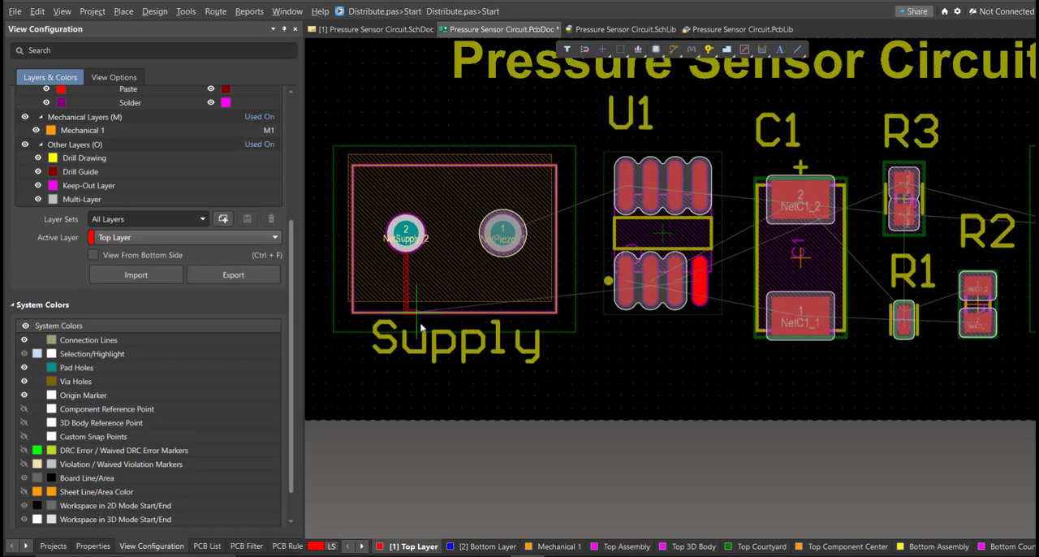
{"action": "left_click", "coordinate": [431, 381]}
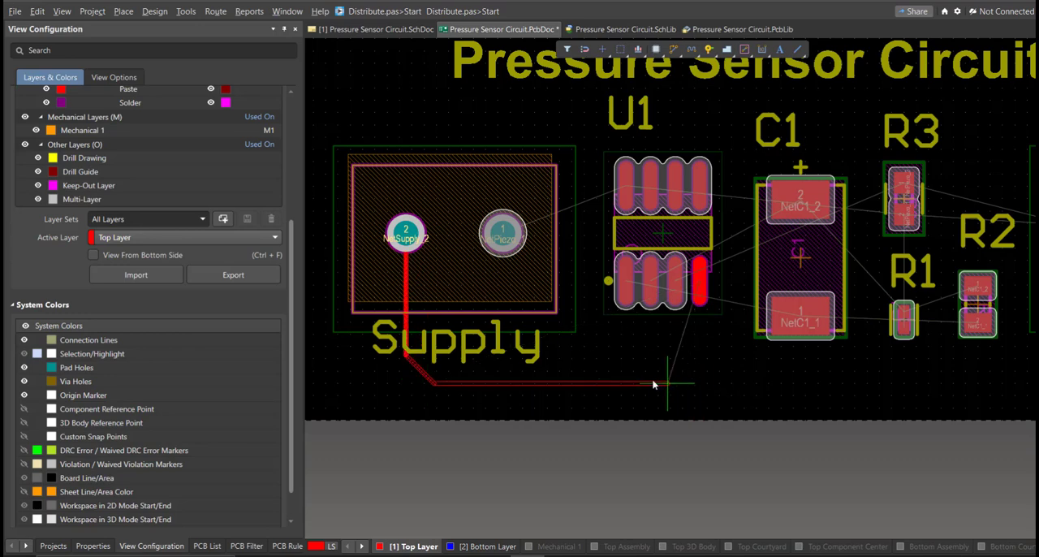
{"action": "left_click", "coordinate": [701, 284]}
- Route the NetPiezo_2 track on the Top Layer from U1 pad 3 between the C1 pads to R3 pad 1
{"action": "scroll", "coordinate": [609, 333], "scroll_direction": "up", "scroll_amount": 3, "text": "ctrl"}
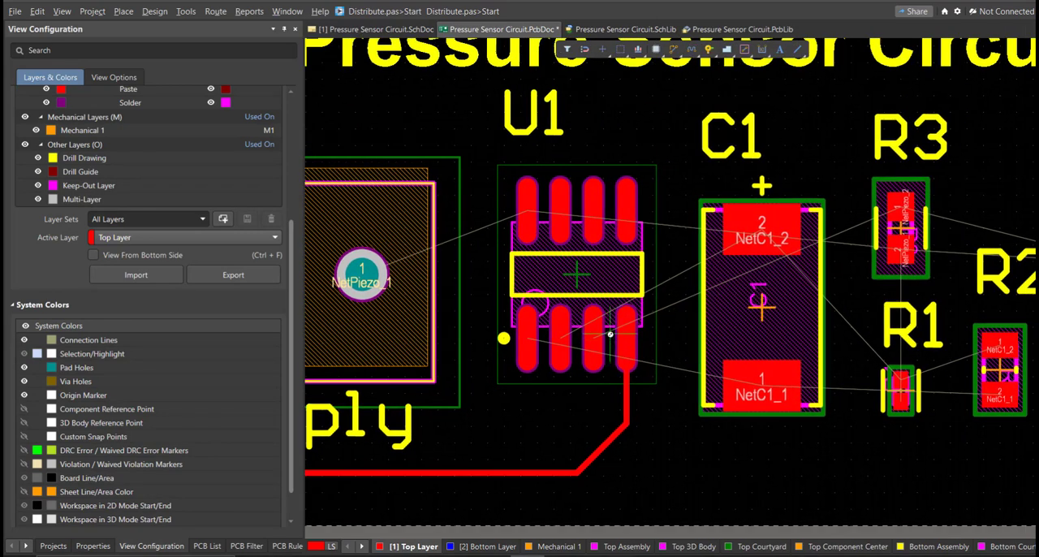
{"action": "scroll", "coordinate": [610, 333], "scroll_direction": "up", "scroll_amount": 1, "text": "ctrl"}
{"action": "left_click", "coordinate": [592, 280]}
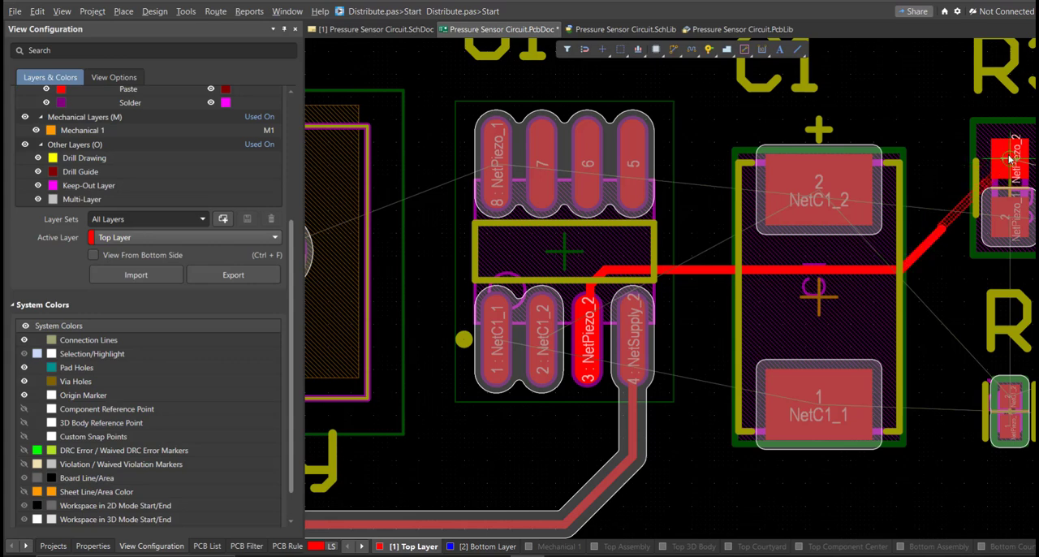
{"action": "left_click", "coordinate": [852, 271]}
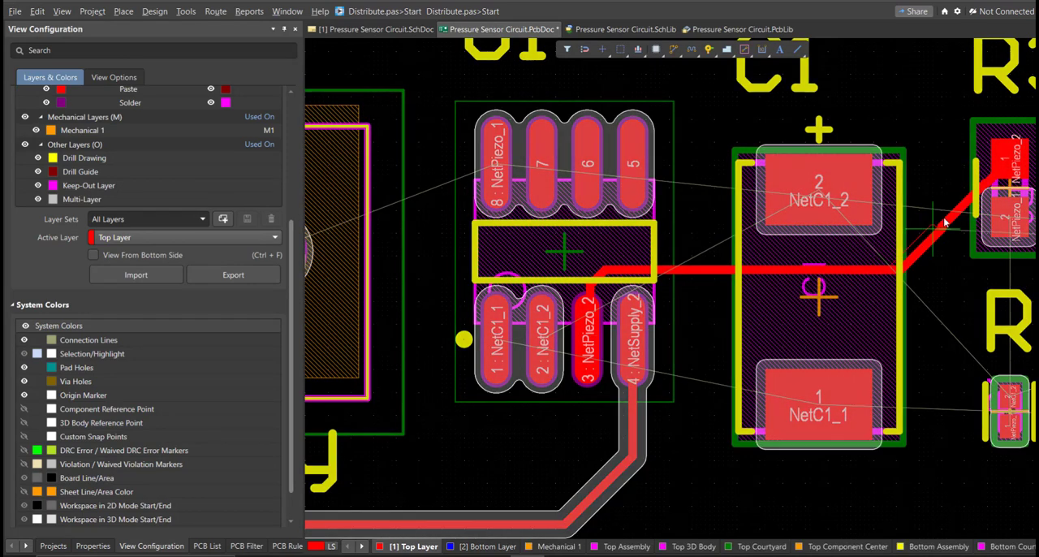
{"action": "left_click", "coordinate": [954, 220]}
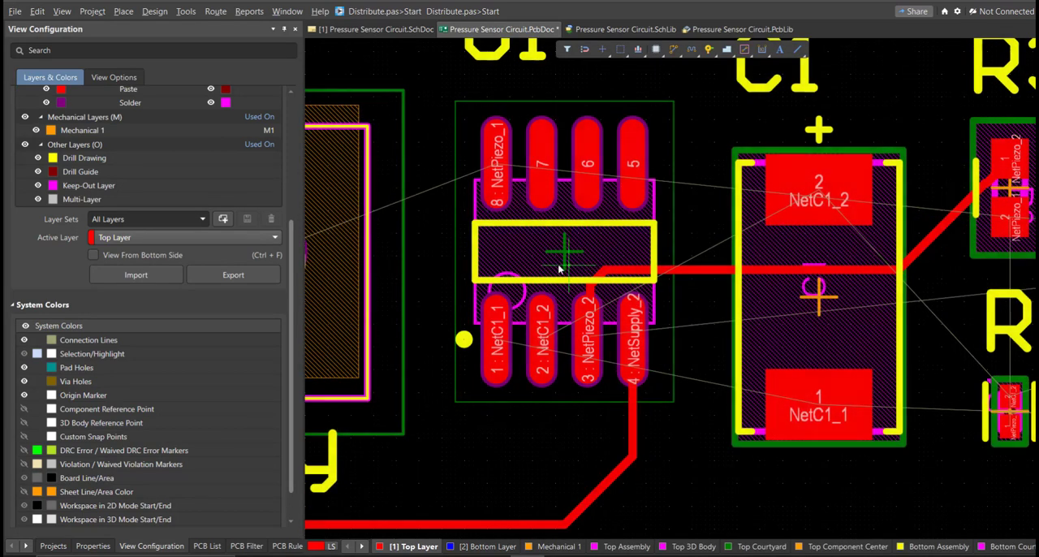
- Route U1 pad 2 to C1 pad 2 and U1 pad 8 to Supply pad 1 on the Top Layer
{"action": "left_click", "coordinate": [543, 341]}
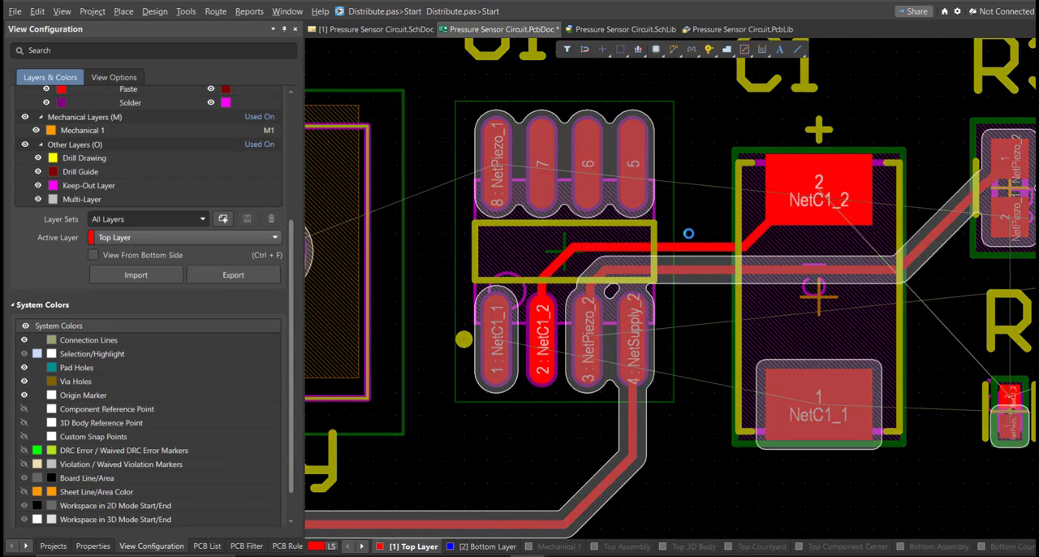
{"action": "left_click", "coordinate": [739, 231]}
{"action": "scroll", "coordinate": [520, 289], "scroll_direction": "down", "scroll_amount": 1, "text": "ctrl"}
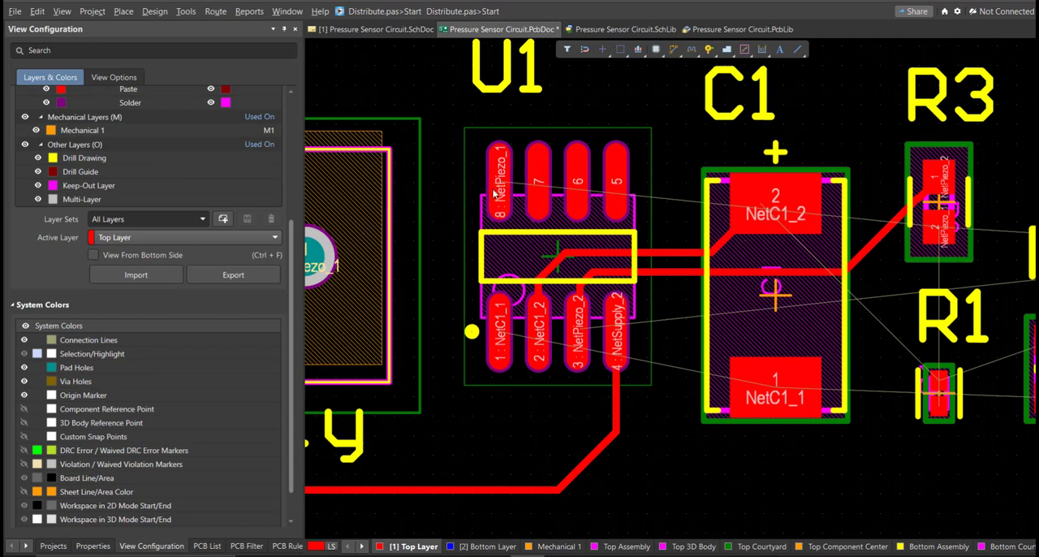
{"action": "left_click", "coordinate": [497, 193]}
{"action": "scroll", "coordinate": [497, 192], "scroll_direction": "down", "scroll_amount": 2, "text": "ctrl"}
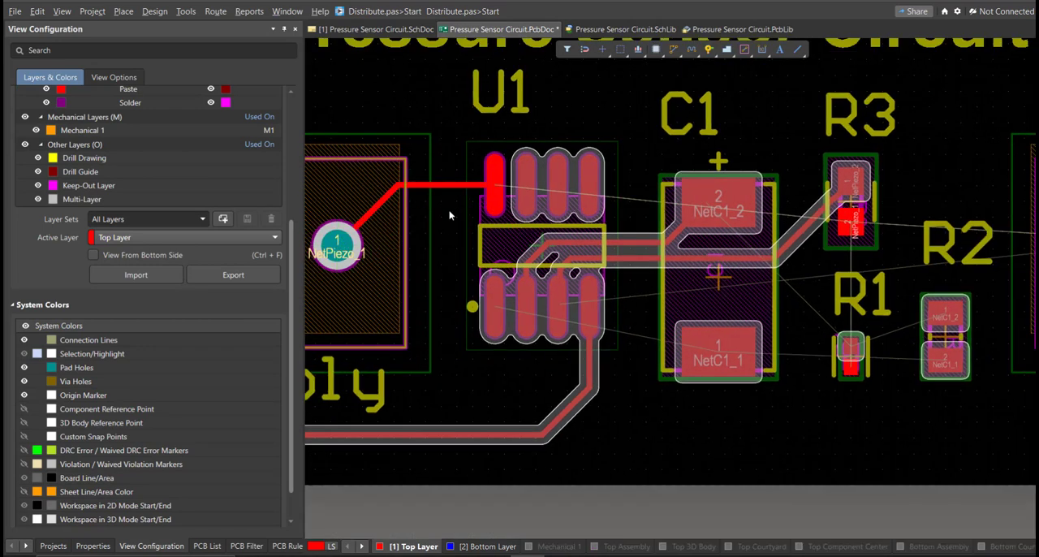
{"action": "right_click_drag", "start_coordinate": [476, 220], "coordinate": [436, 290]}
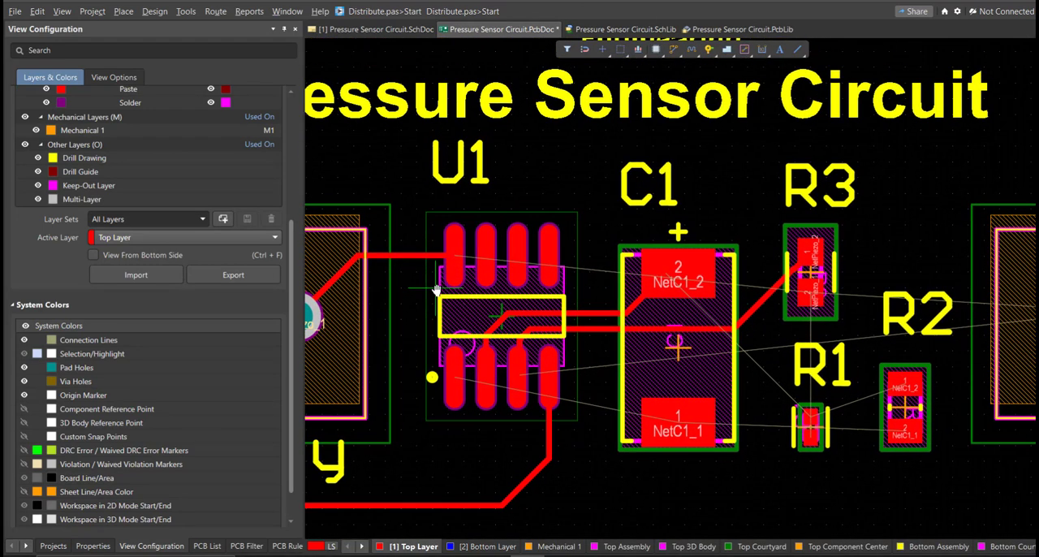
- Route the NetPiezo_1 track from U1 pad 8 above C1 and around R3 to R3 pad 2
{"action": "left_click", "coordinate": [467, 225]}
{"action": "right_click", "coordinate": [454, 253]}
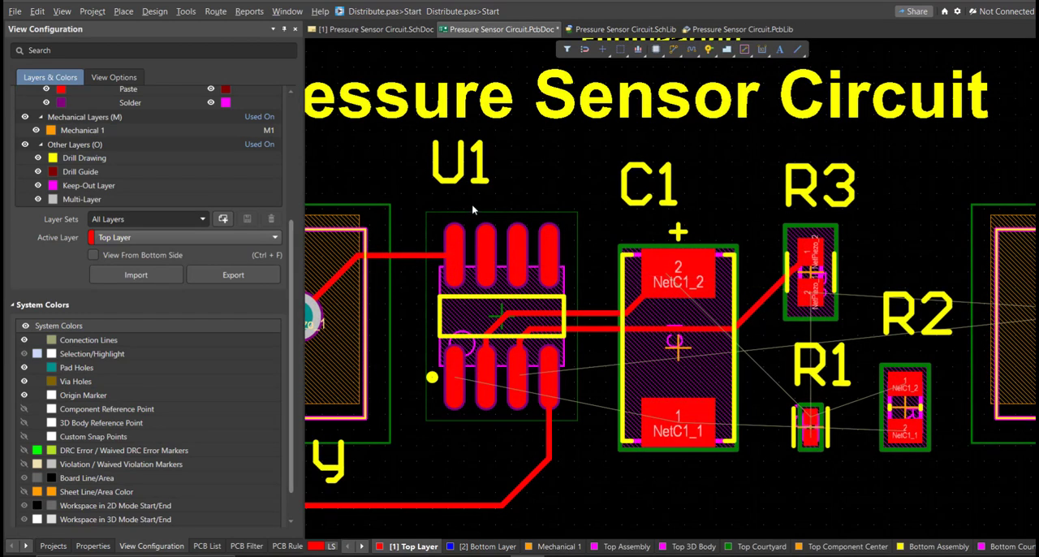
{"action": "left_click", "coordinate": [472, 210]}
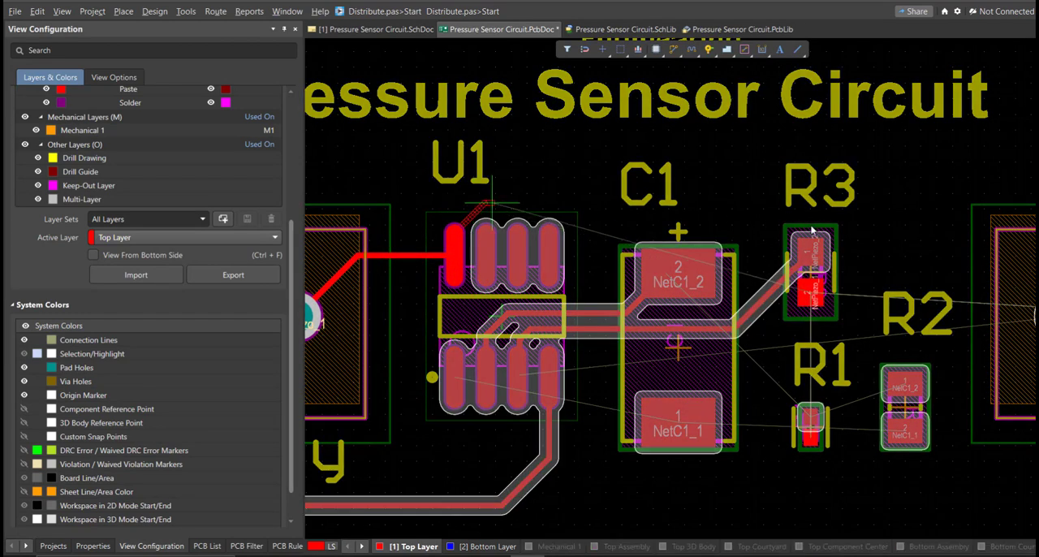
{"action": "left_click", "coordinate": [849, 258]}
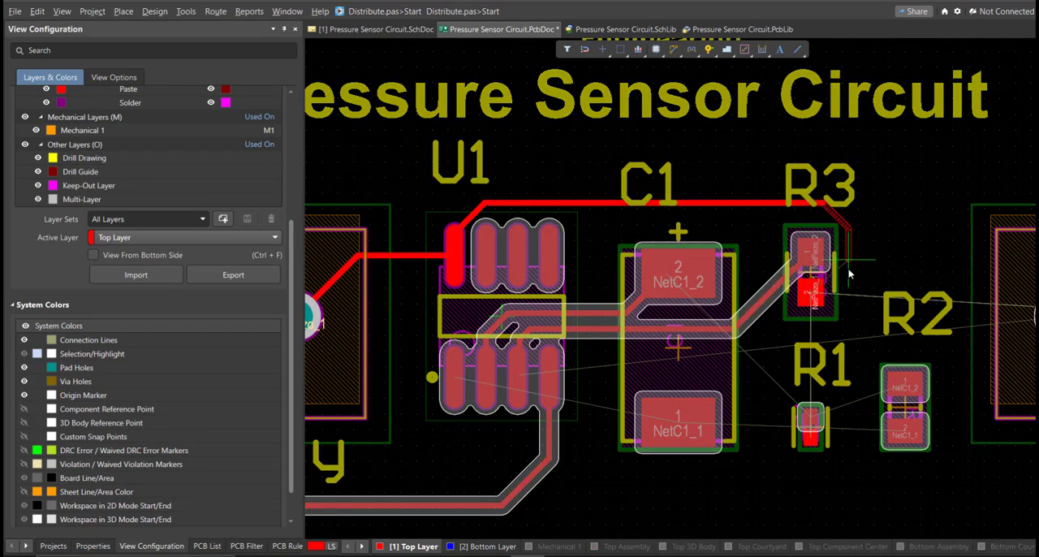
{"action": "left_click", "coordinate": [811, 298]}
- Route the NetC1_2 track on the Top Layer from R1 pad 2 to R2 pad 1
{"action": "right_click_drag", "start_coordinate": [767, 412], "coordinate": [462, 299]}
{"action": "scroll", "coordinate": [539, 324], "scroll_direction": "up", "scroll_amount": 2, "text": "ctrl"}
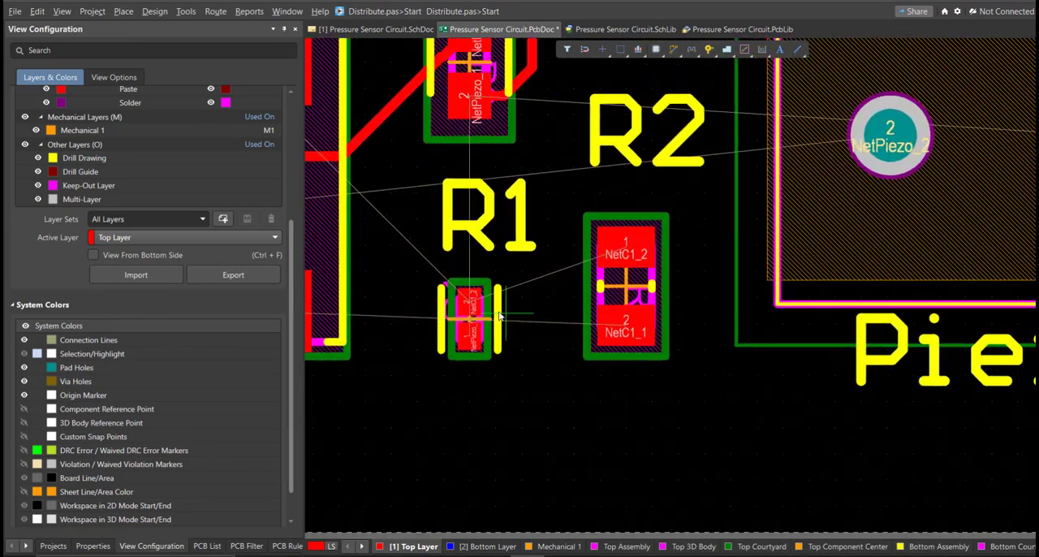
{"action": "left_click", "coordinate": [495, 308]}
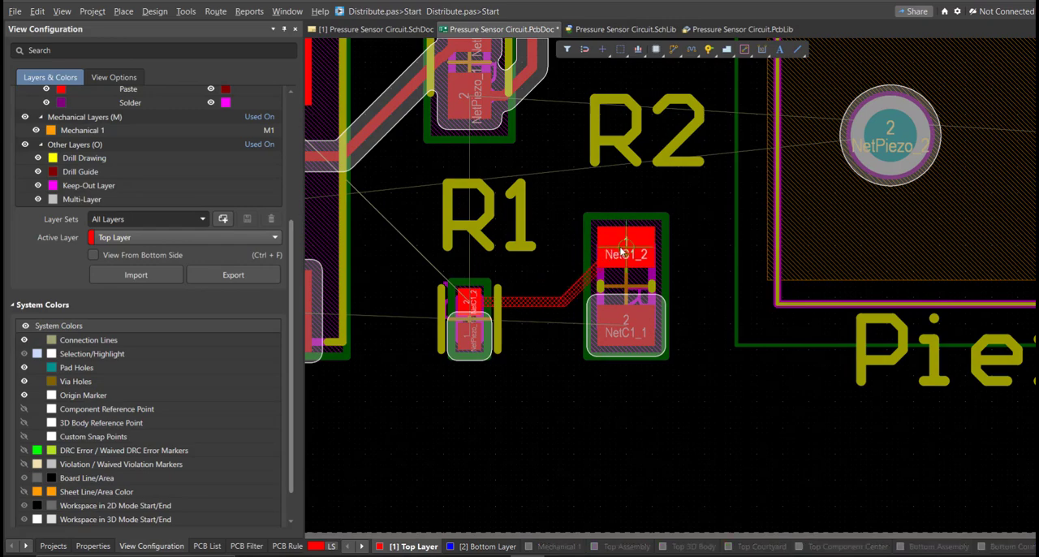
{"action": "left_click", "coordinate": [621, 252]}
{"action": "left_click", "coordinate": [615, 344]}
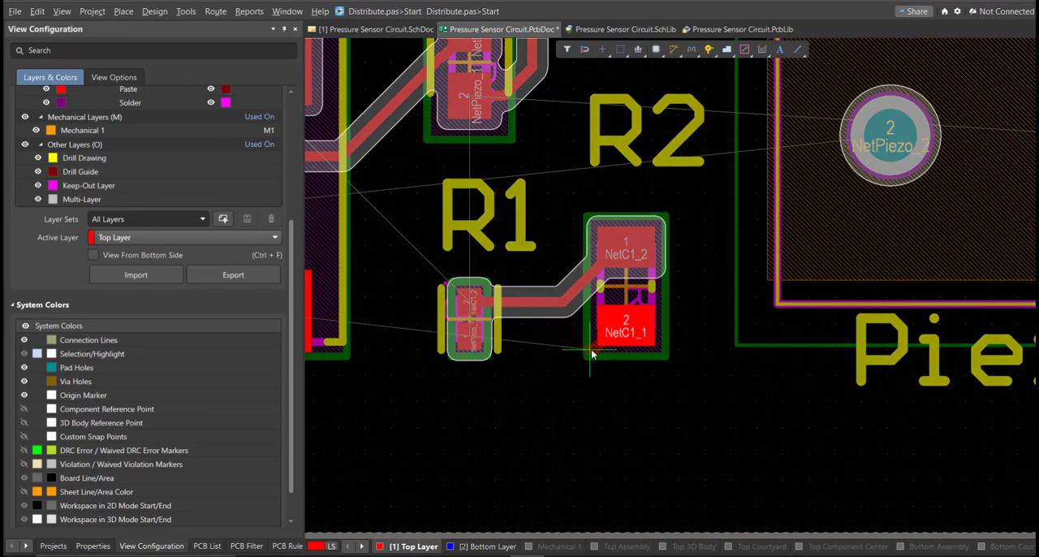
{"action": "scroll", "coordinate": [597, 351], "scroll_direction": "down", "scroll_amount": 5, "text": "ctrl"}
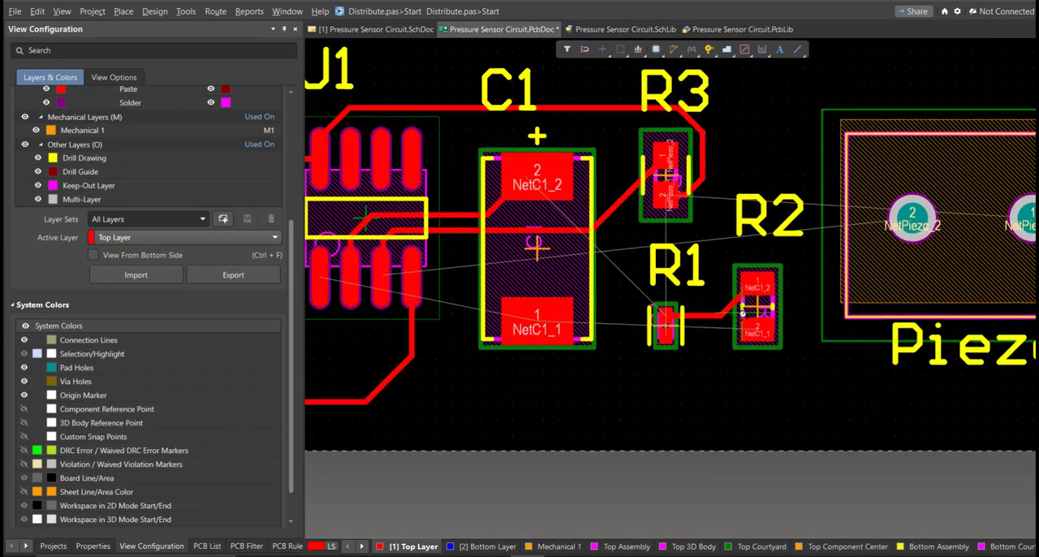
- Route the NetC1_1 track from C1 pad 1 below R1 to R2 pad 2
{"action": "scroll", "coordinate": [741, 313], "scroll_direction": "up", "scroll_amount": 2, "text": "ctrl"}
{"action": "left_click", "coordinate": [493, 331]}
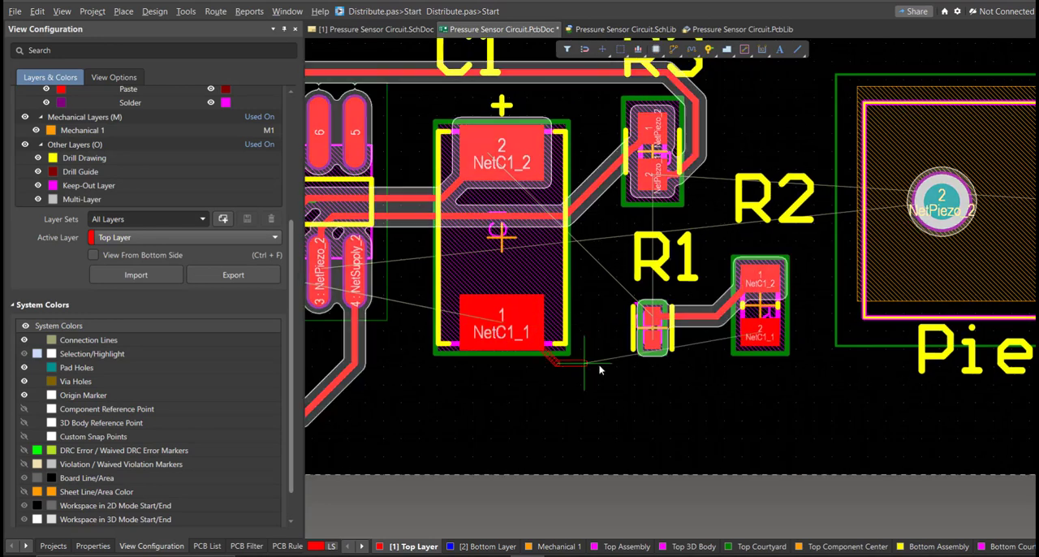
{"action": "scroll", "coordinate": [601, 361], "scroll_direction": "up", "scroll_amount": 2, "text": "ctrl"}
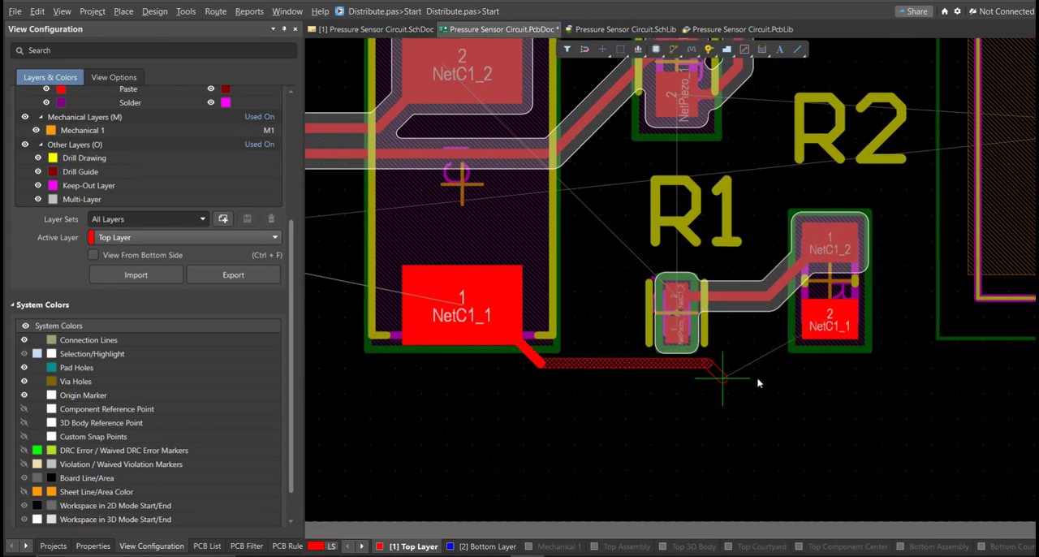
{"action": "left_click", "coordinate": [830, 328]}
{"action": "scroll", "coordinate": [796, 323], "scroll_direction": "down", "scroll_amount": 4, "text": "ctrl"}
{"action": "scroll", "coordinate": [795, 323], "scroll_direction": "down", "scroll_amount": 2, "text": "ctrl"}
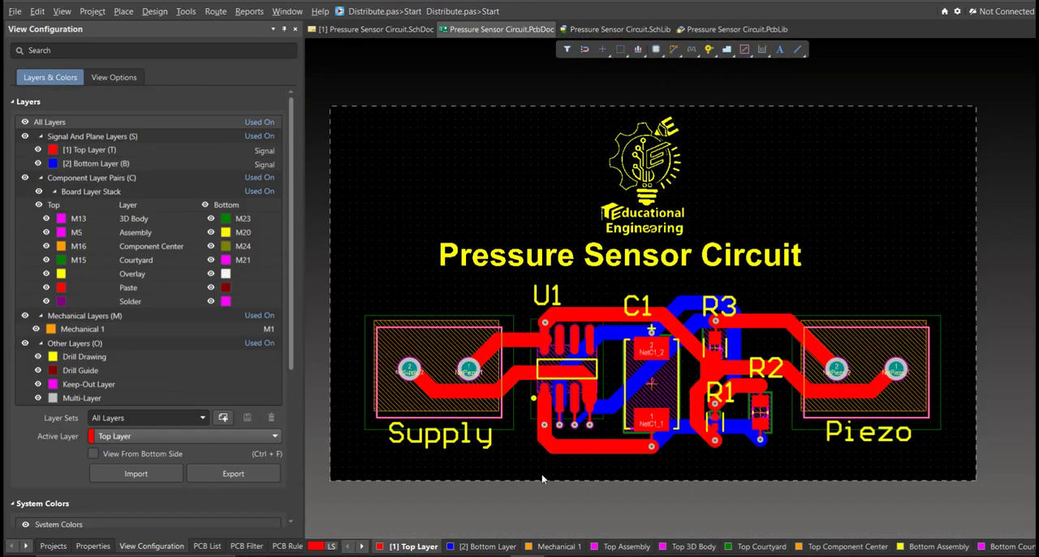
- Switch the routed PCB to the 3D view and inspect the board with its component models
{"action": "key", "text": "3"}
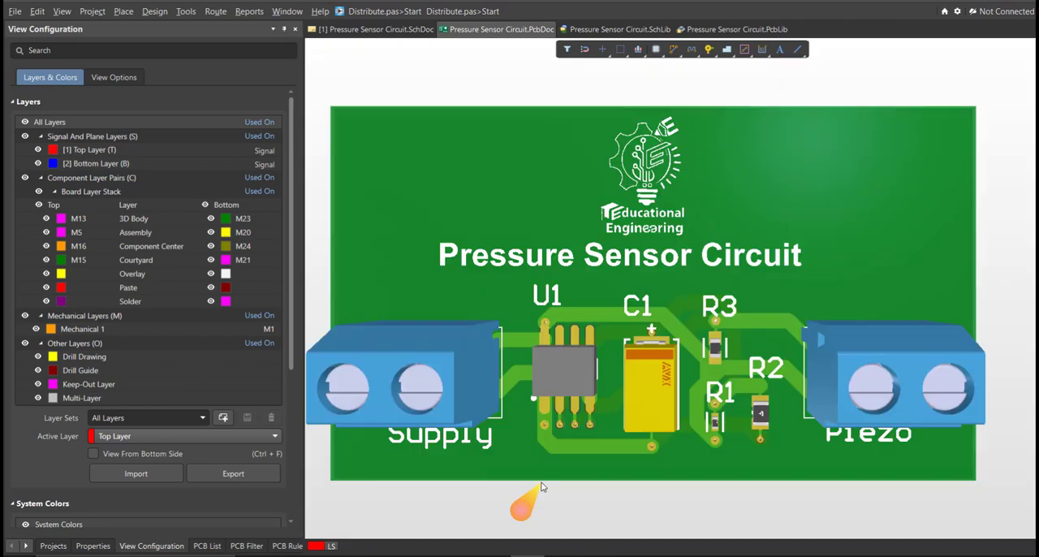
{"action": "right_click_drag", "start_coordinate": [542, 481], "coordinate": [698, 541]}
{"action": "scroll", "coordinate": [607, 431], "scroll_direction": "down", "scroll_amount": 2, "text": "ctrl"}
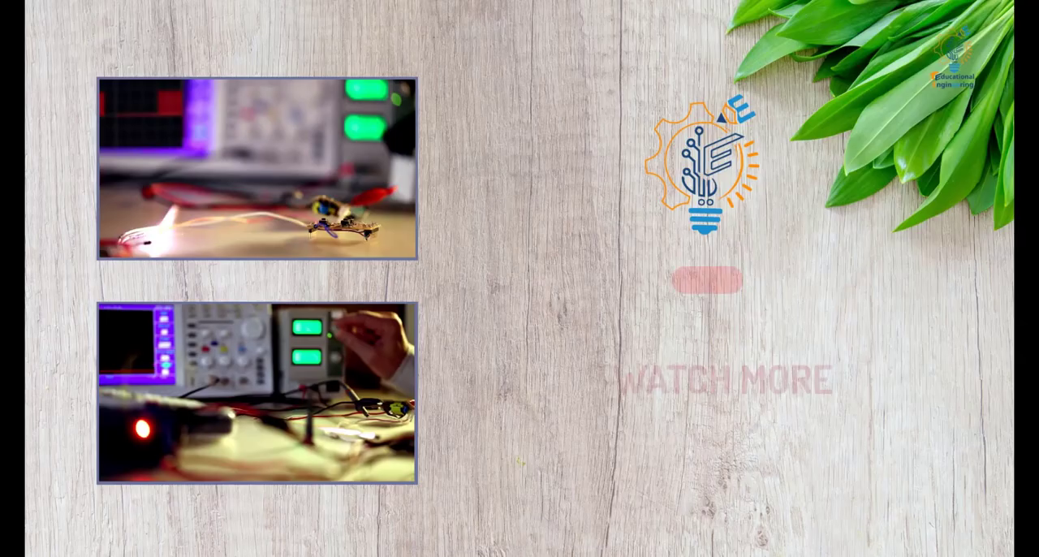